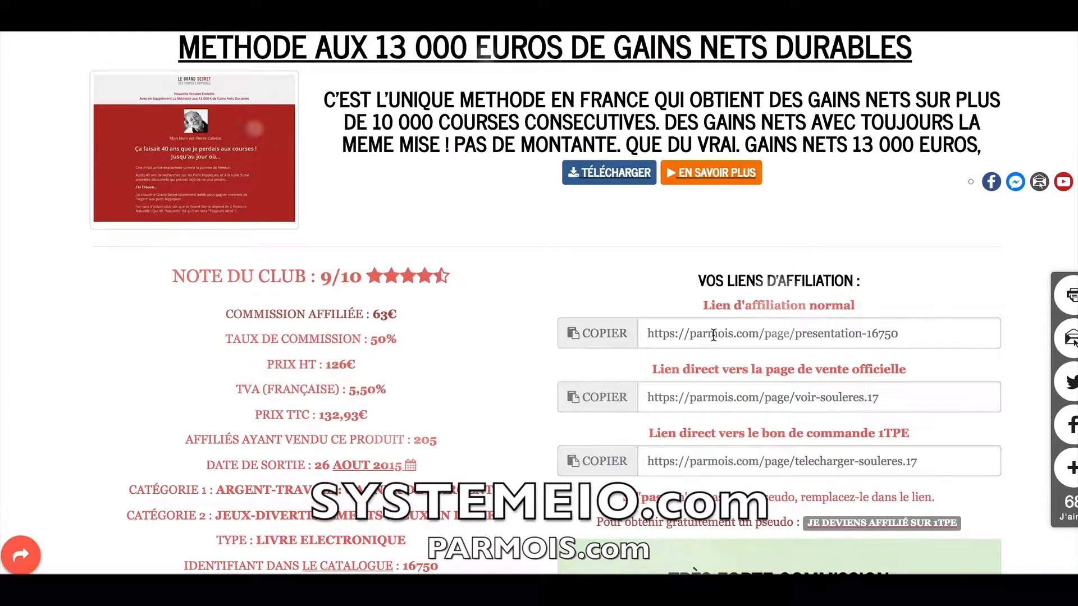
# Copy the normal affiliate link, then start a new page from Pages et formulaires to show the template gallery.
pyautogui.click(611, 331)
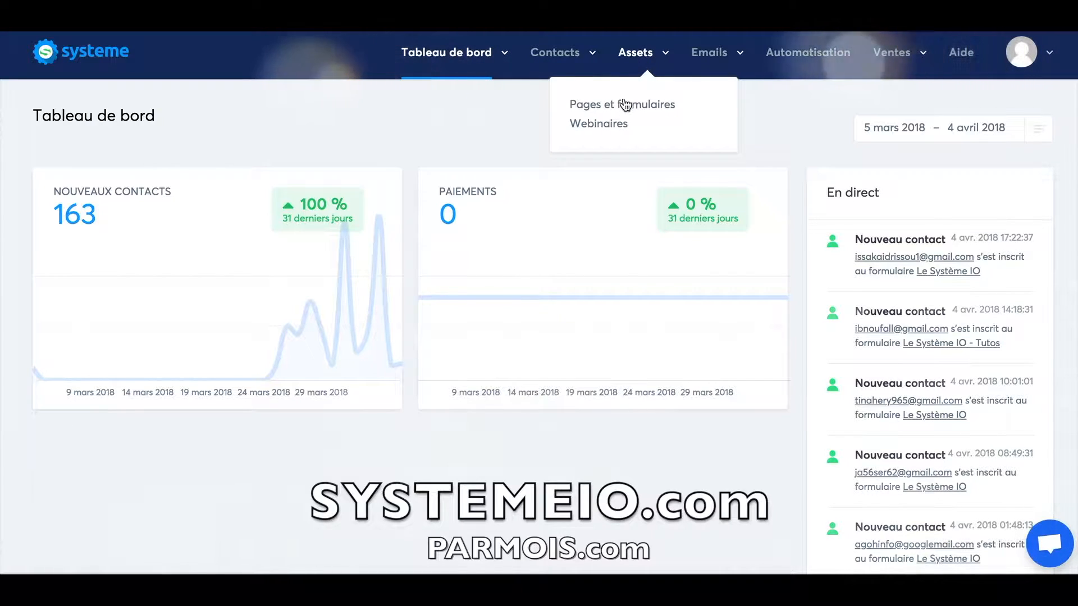
pyautogui.click(625, 108)
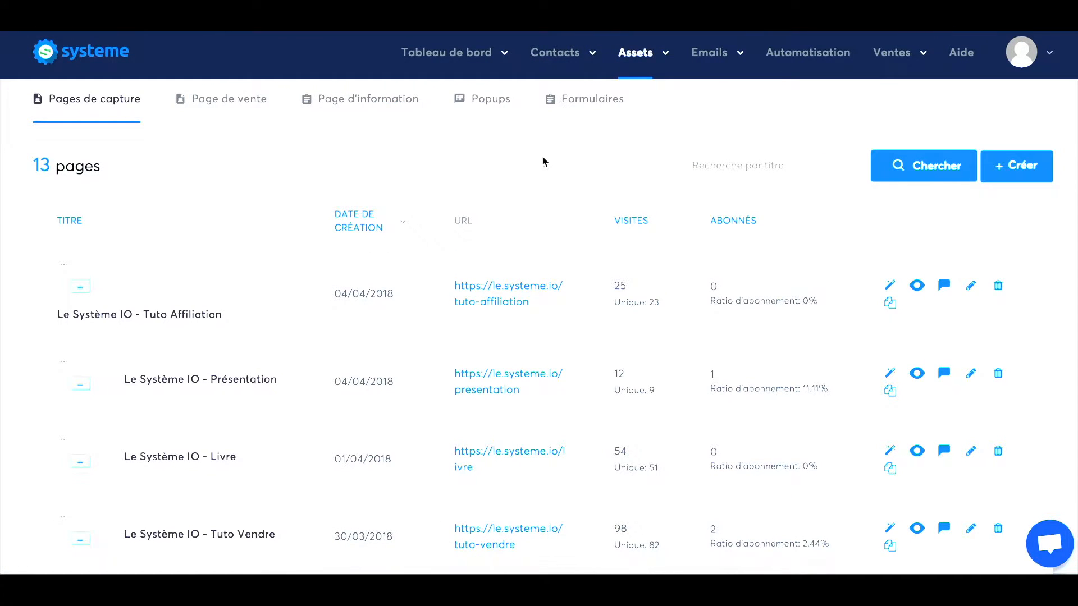
pyautogui.click(1017, 166)
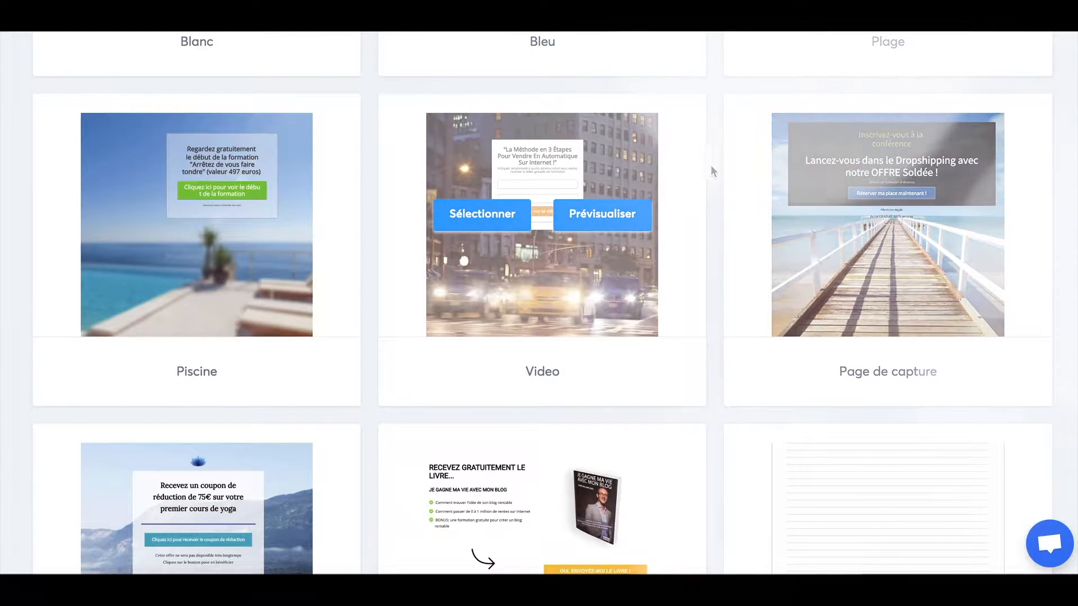
pyautogui.moveTo(787, 180)
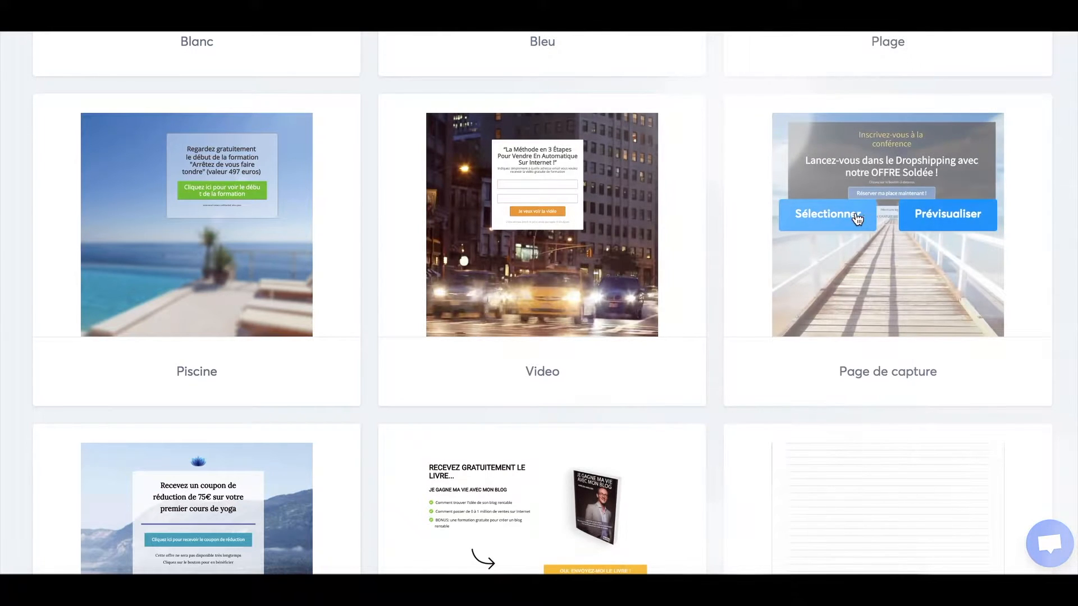
# Create a Page de capture titled METHODE AUX 13 000 EUROS DE GAINS NETS DURABLES at path 1tpe-13000euros.
pyautogui.click(857, 219)
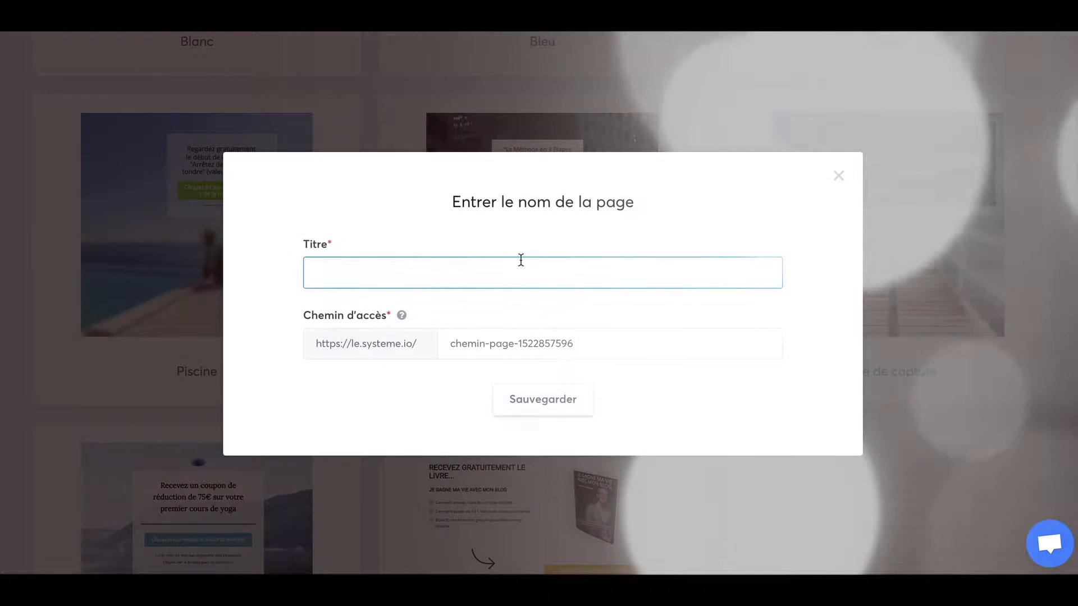
pyautogui.write('METHODE AUX 13 000 EUROS DE GAINS NETS DURABLES')
pyautogui.moveTo(452, 343); pyautogui.dragTo(582, 339)
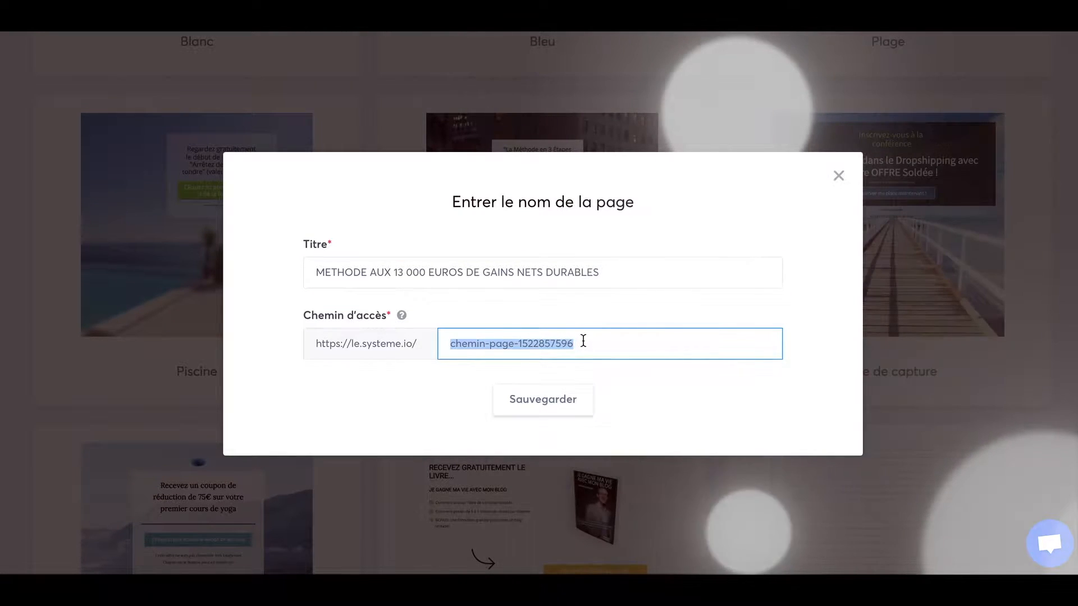
pyautogui.write('1tpe-')
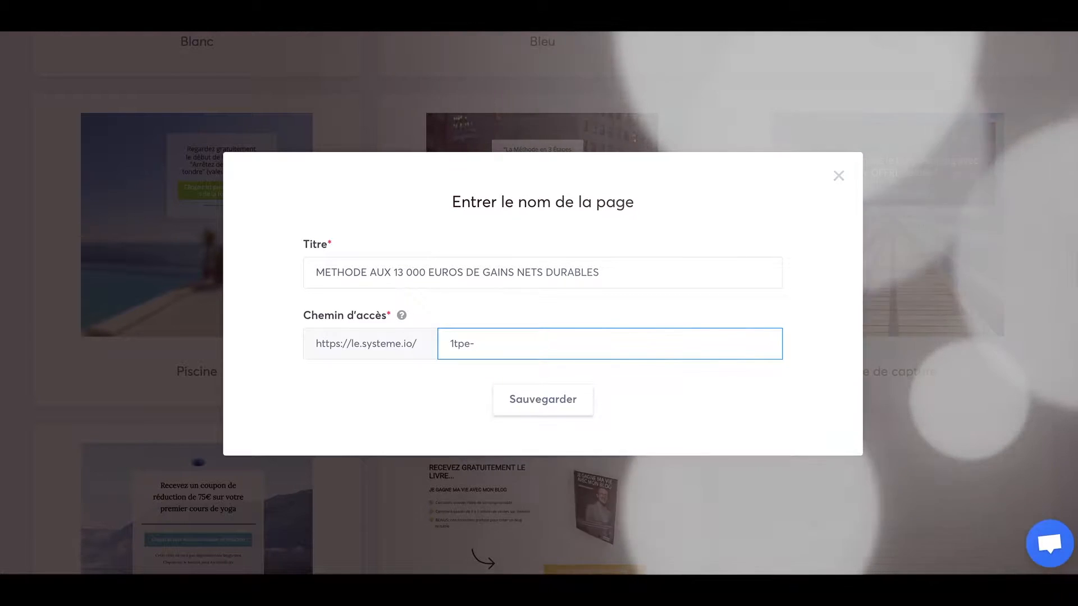
pyautogui.write('13')
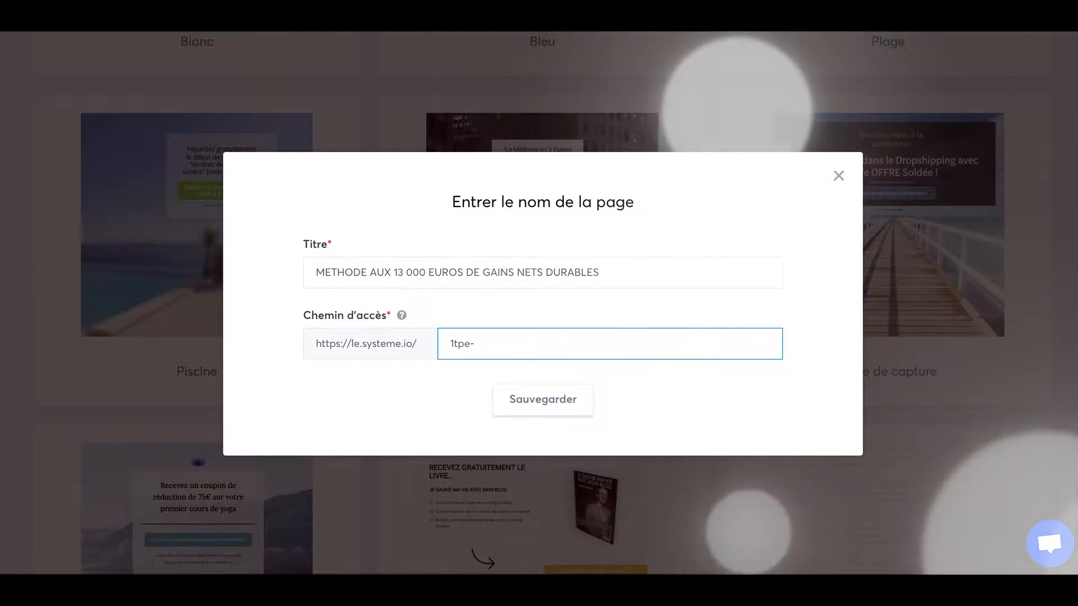
pyautogui.write('000')
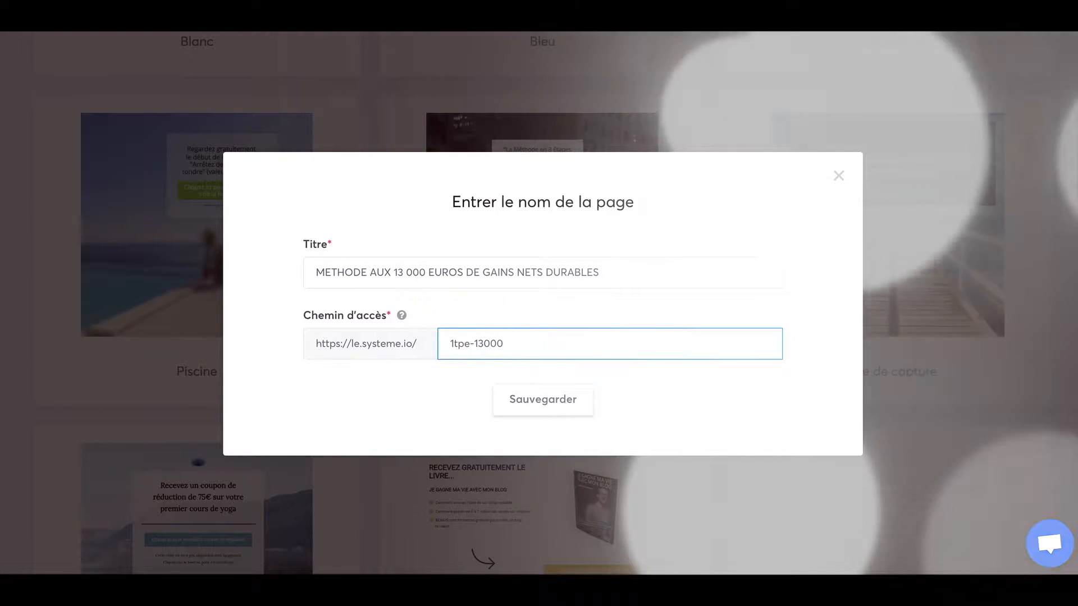
pyautogui.write('euros')
pyautogui.click(553, 402)
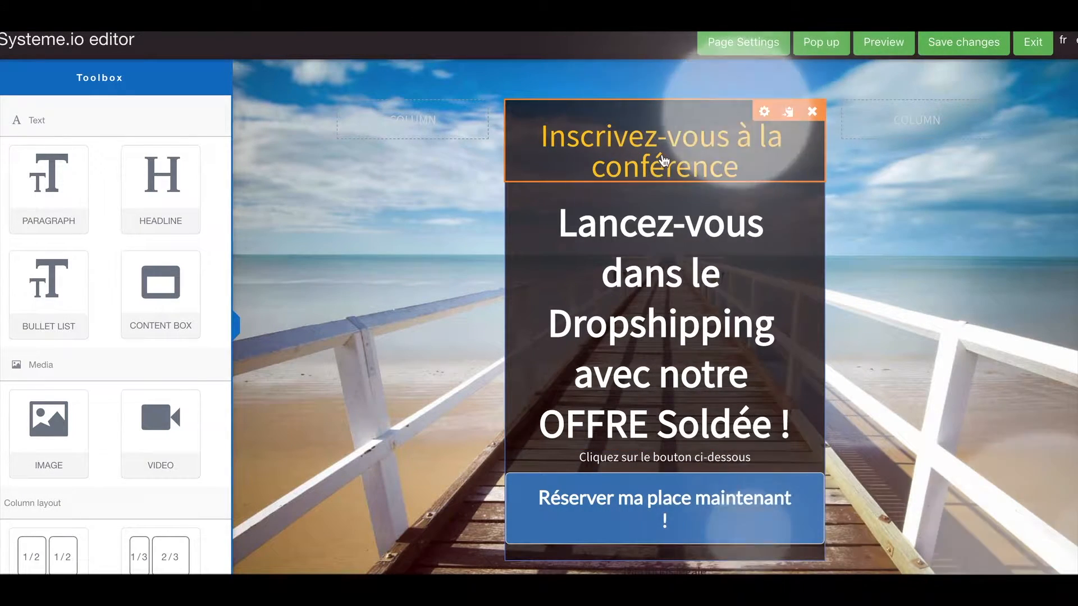
# Replace the headline with the product title in a new colour and copy in the product description.
pyautogui.click(672, 140)
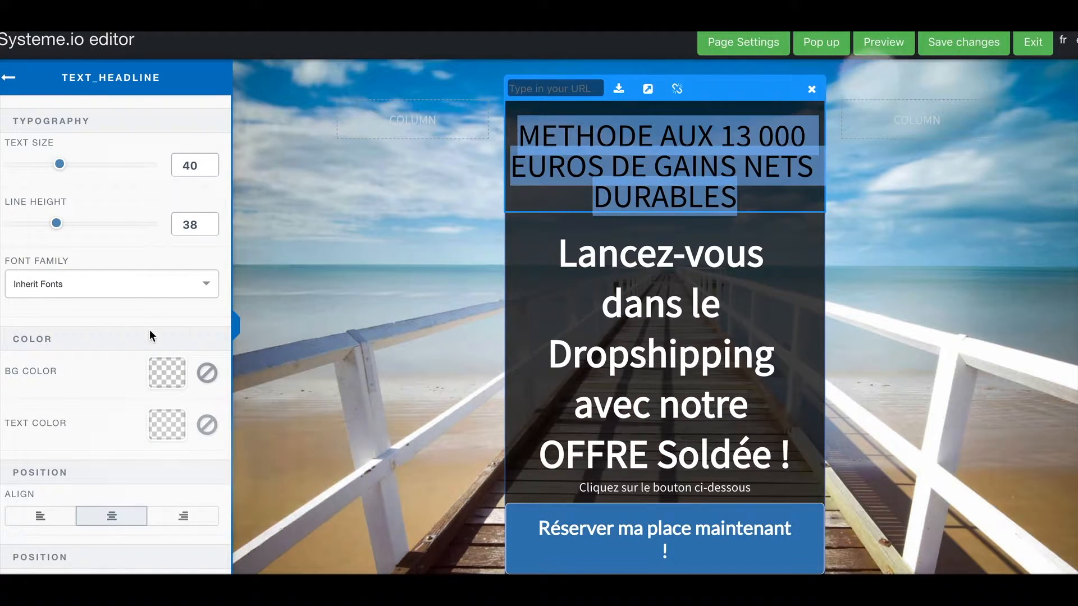
pyautogui.click(167, 425)
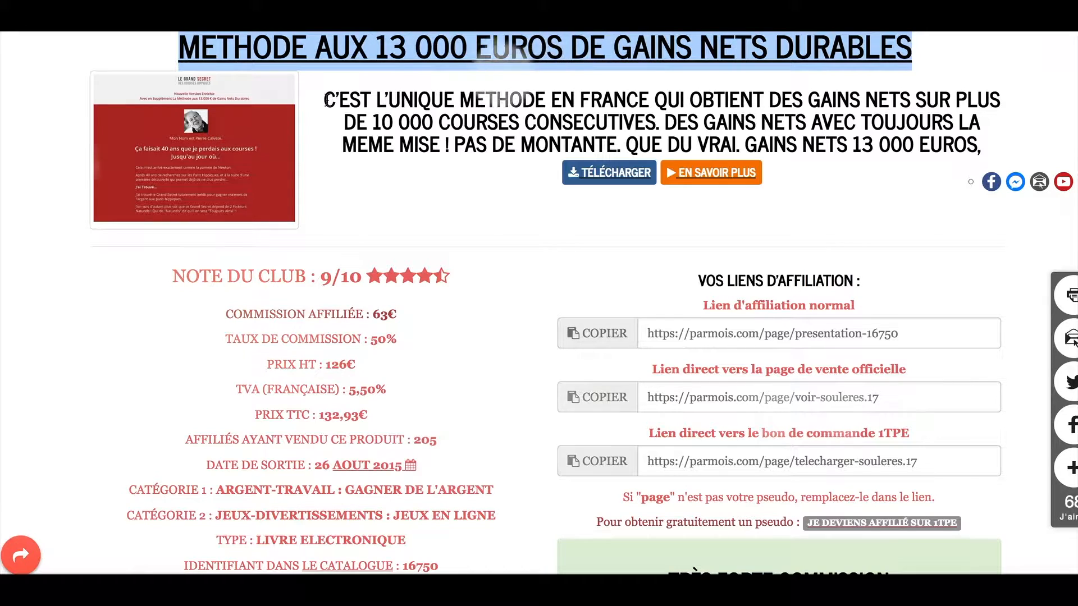
pyautogui.moveTo(327, 100); pyautogui.dragTo(1002, 158)
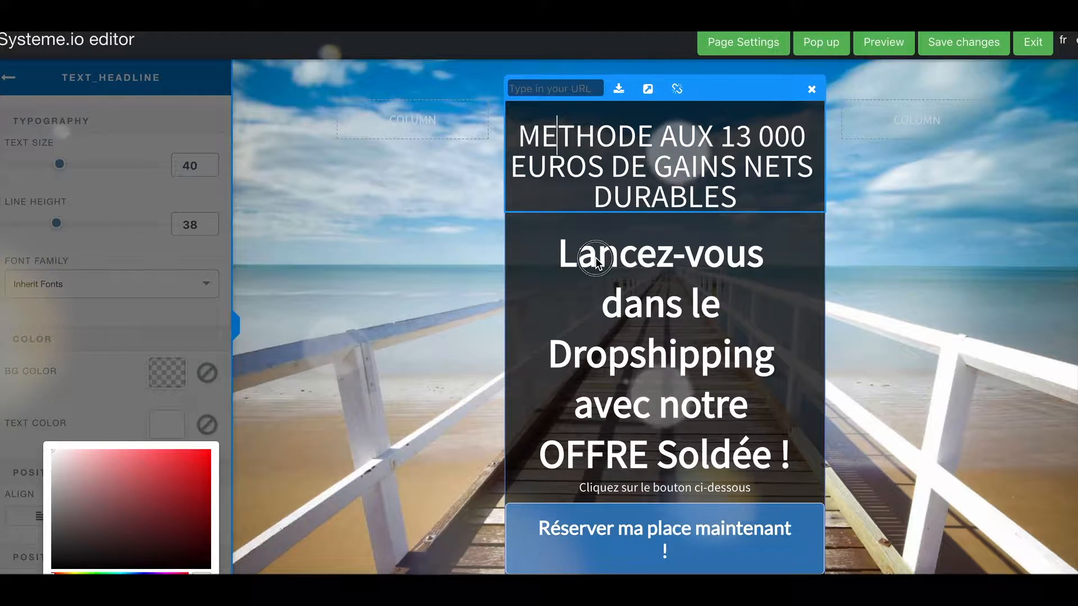
pyautogui.click(596, 260)
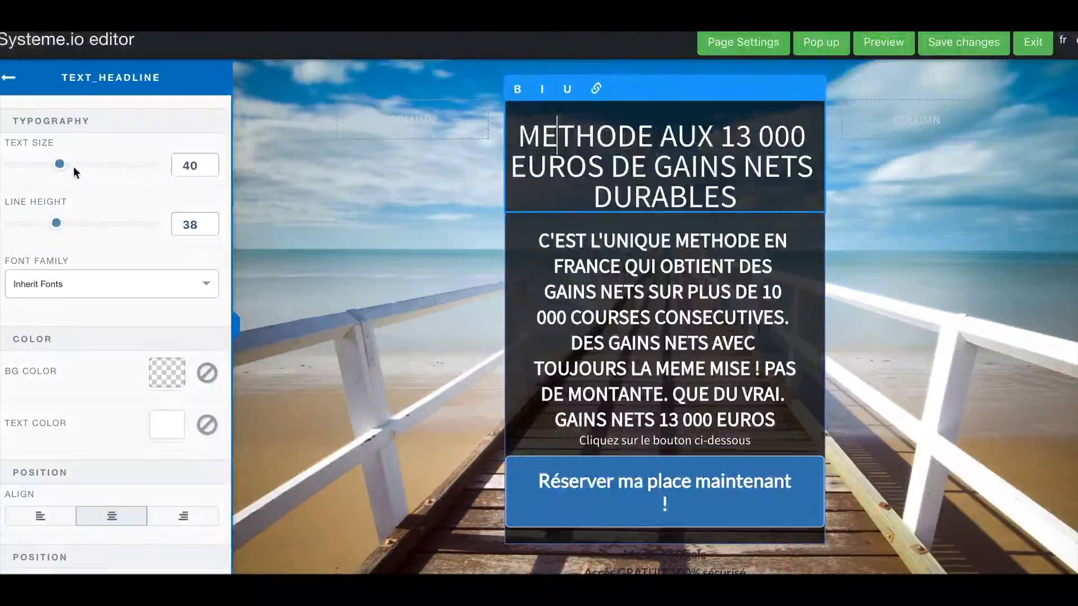
# Reduce the text size and line height, shrinking the description text from 24 to 20.
pyautogui.moveTo(60, 164); pyautogui.dragTo(55, 164)
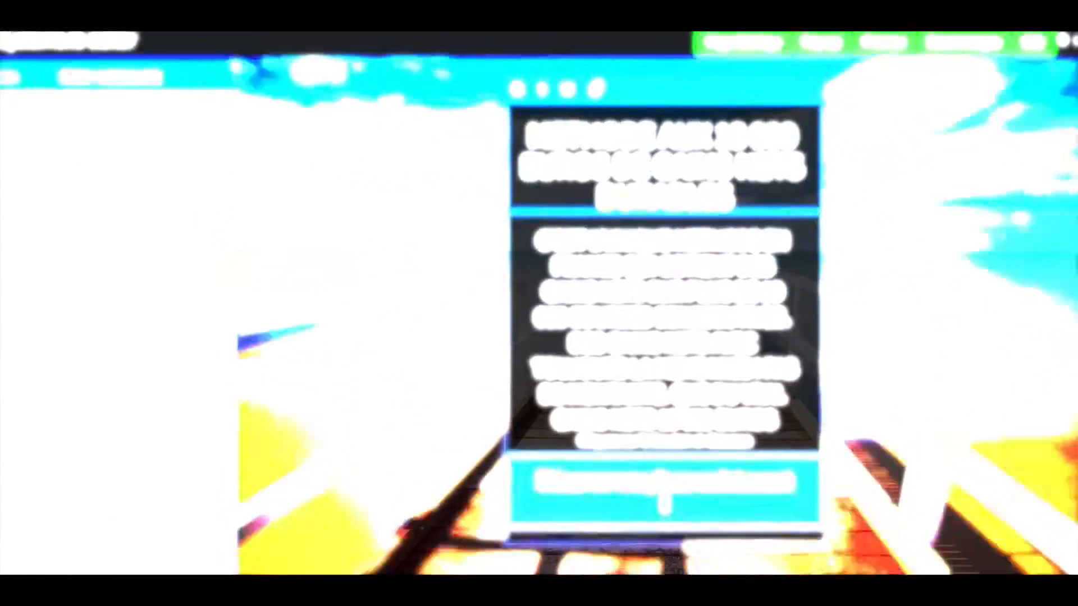
pyautogui.click(54, 223)
pyautogui.moveTo(55, 223); pyautogui.dragTo(48, 224)
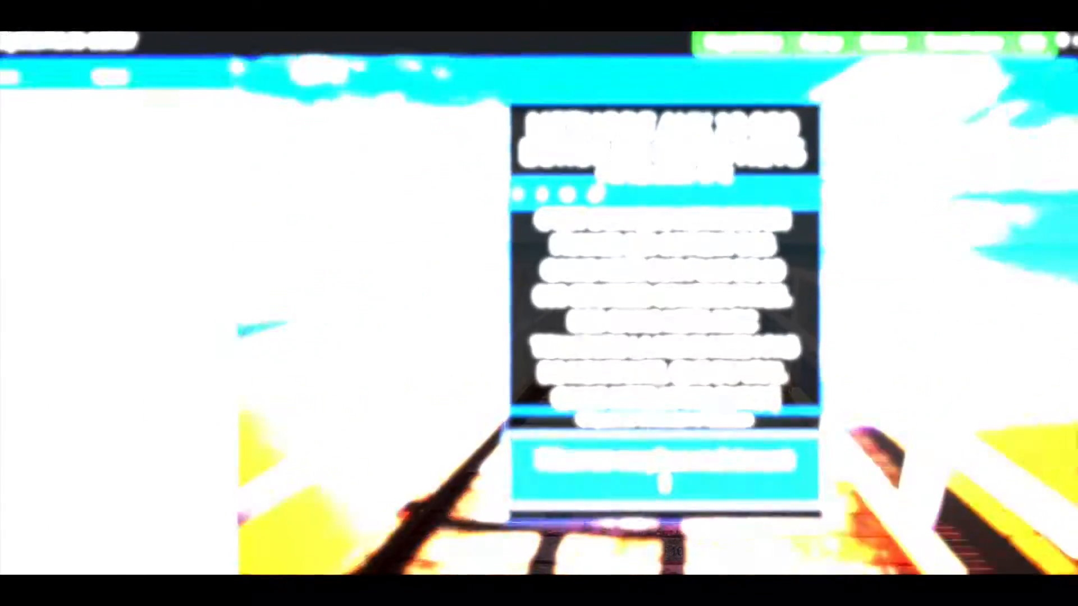
pyautogui.click(35, 164)
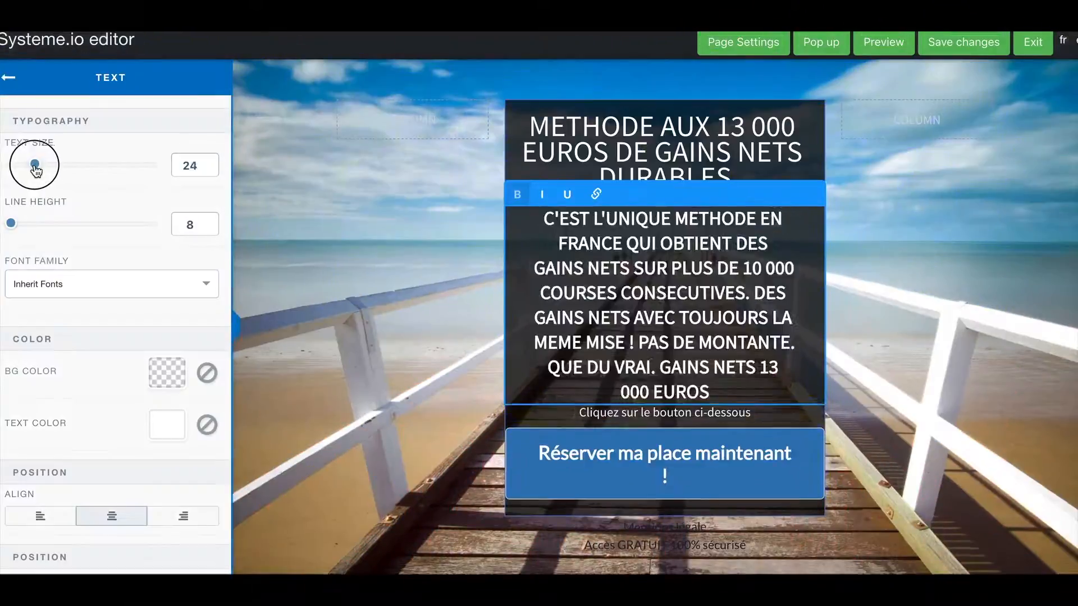
pyautogui.moveTo(35, 165); pyautogui.dragTo(30, 164)
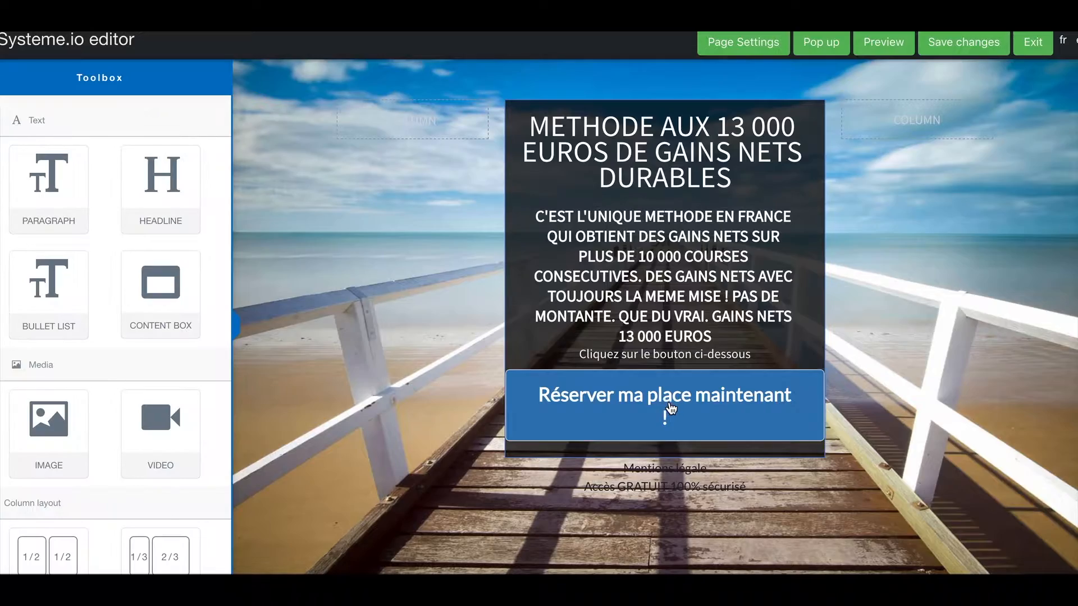
# Change the blue button's label from 'Réserver ma place maintenant !' to 'CONTINUER =>'.
pyautogui.click(671, 408)
pyautogui.click(101, 473)
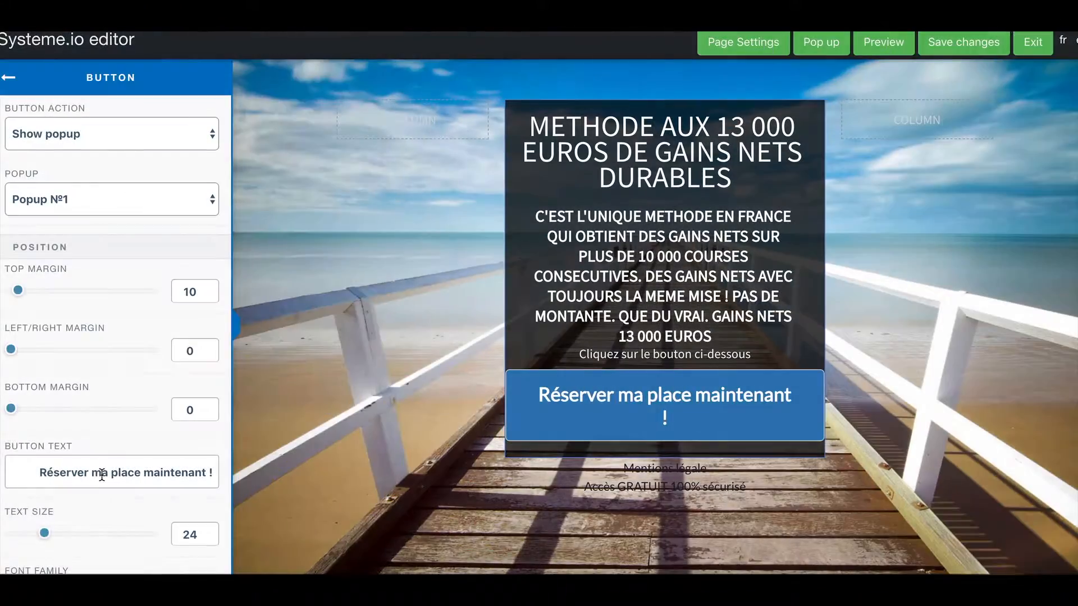
pyautogui.hotkey('ctrl', 'a')
pyautogui.write('CONTINUER ')
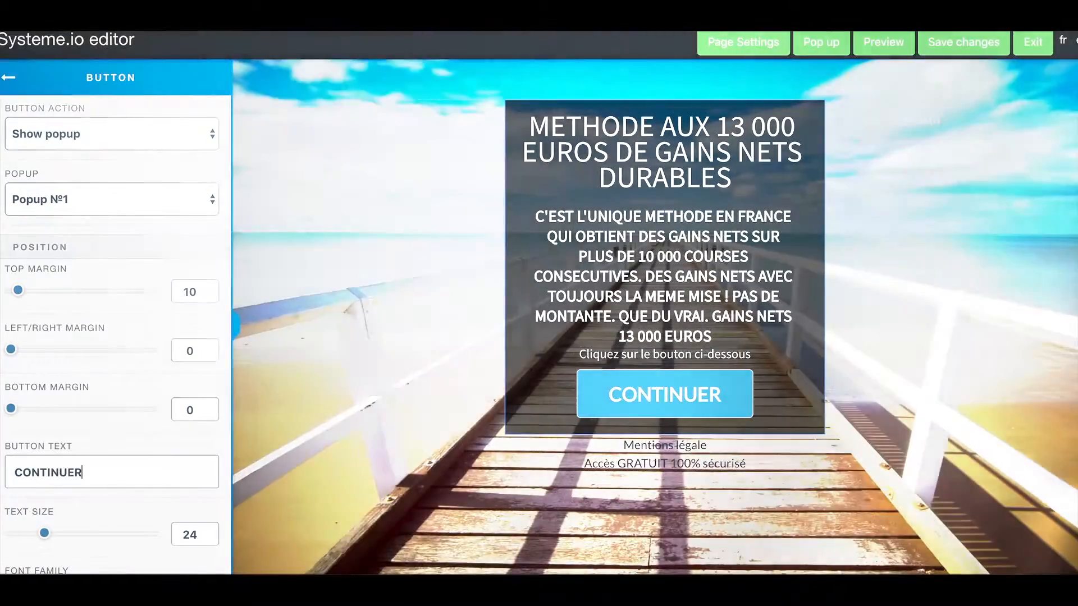
pyautogui.write('=>')
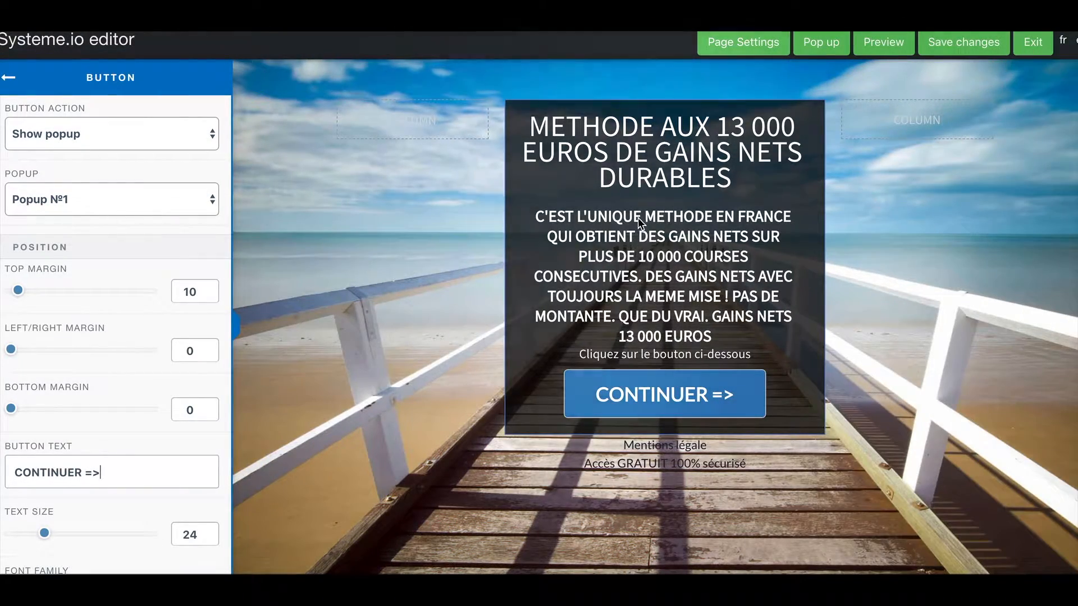
pyautogui.click(480, 235)
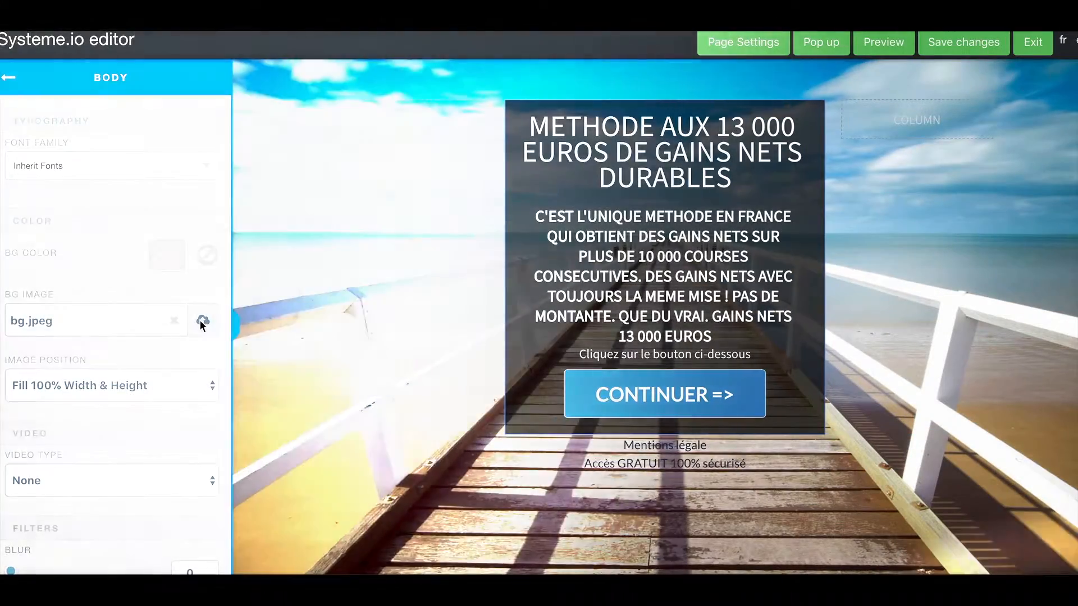
# Set the uploaded fond-colore.jpg as the page body's background image.
pyautogui.click(203, 320)
pyautogui.click(552, 134)
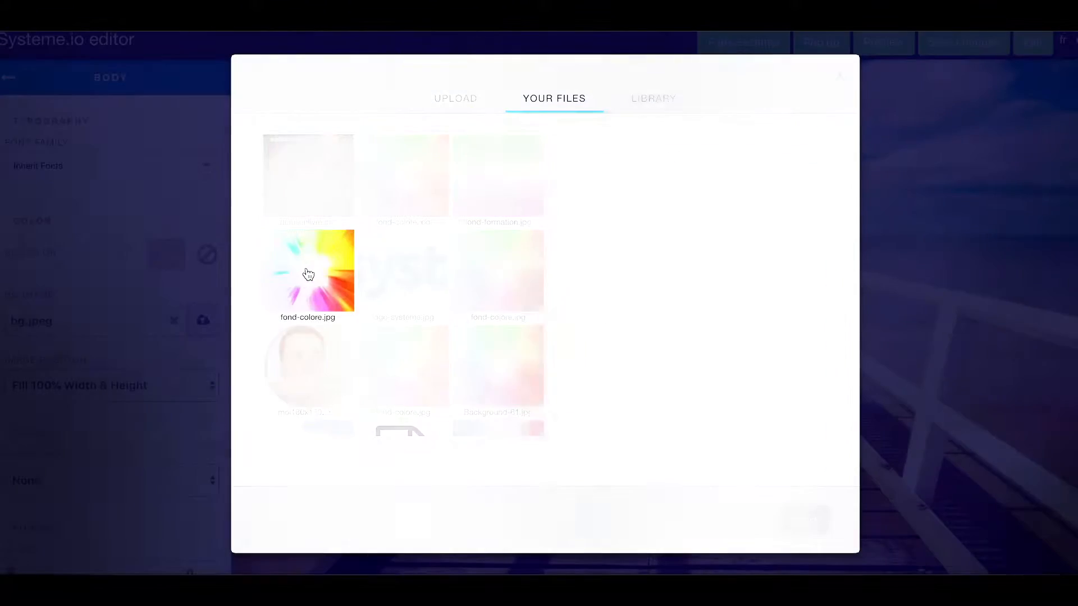
pyautogui.click(309, 275)
pyautogui.click(803, 521)
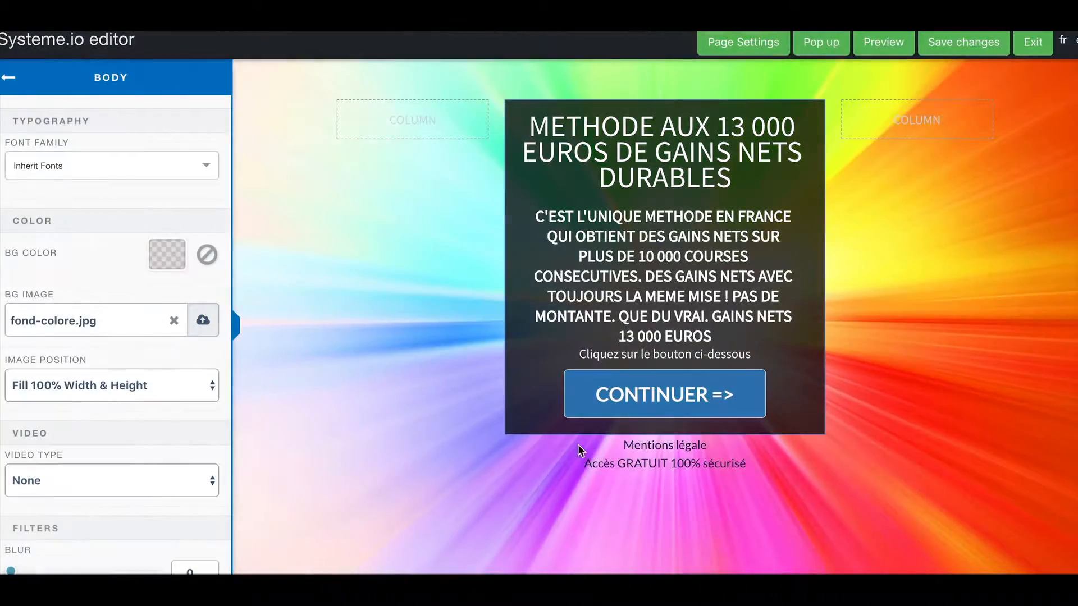
# Delete the Mentions légale row below the box.
pyautogui.click(644, 452)
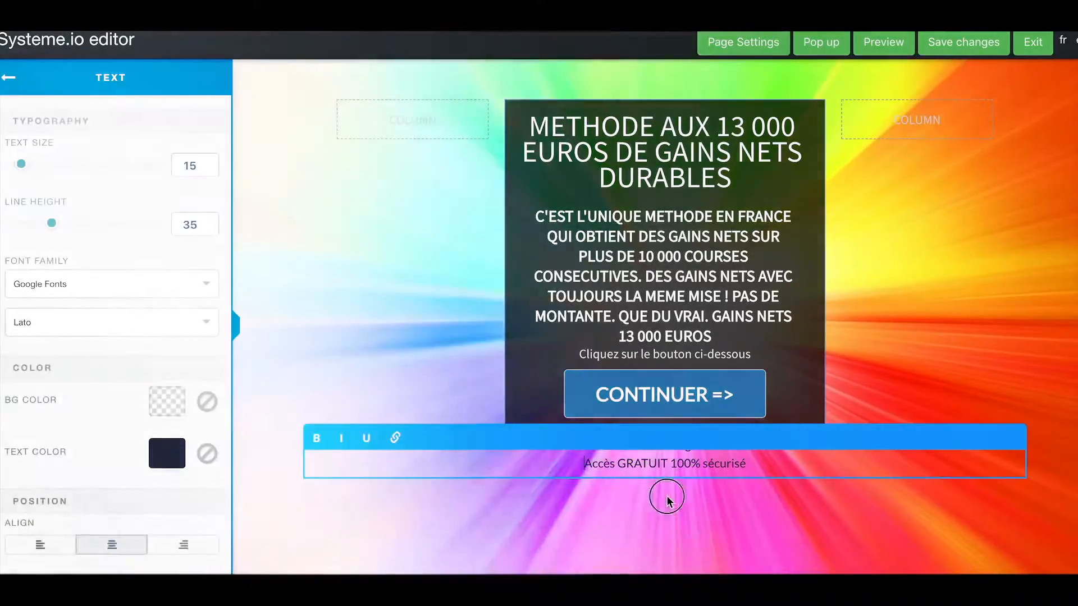
pyautogui.click(664, 497)
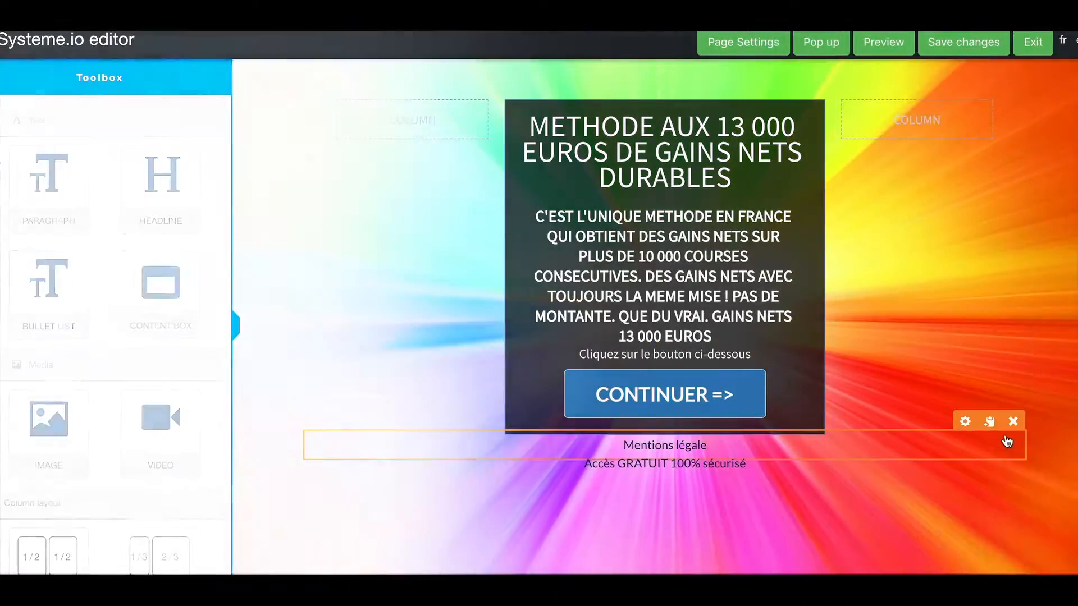
pyautogui.click(1013, 421)
pyautogui.click(701, 103)
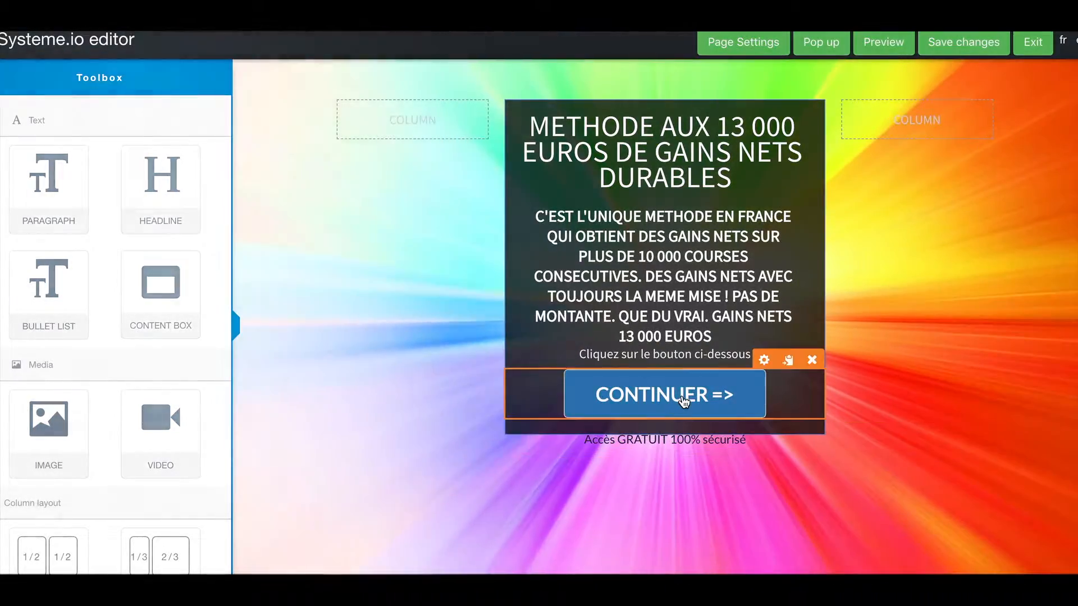
# Open POPUP №1 and remove its Prénom field.
pyautogui.click(831, 45)
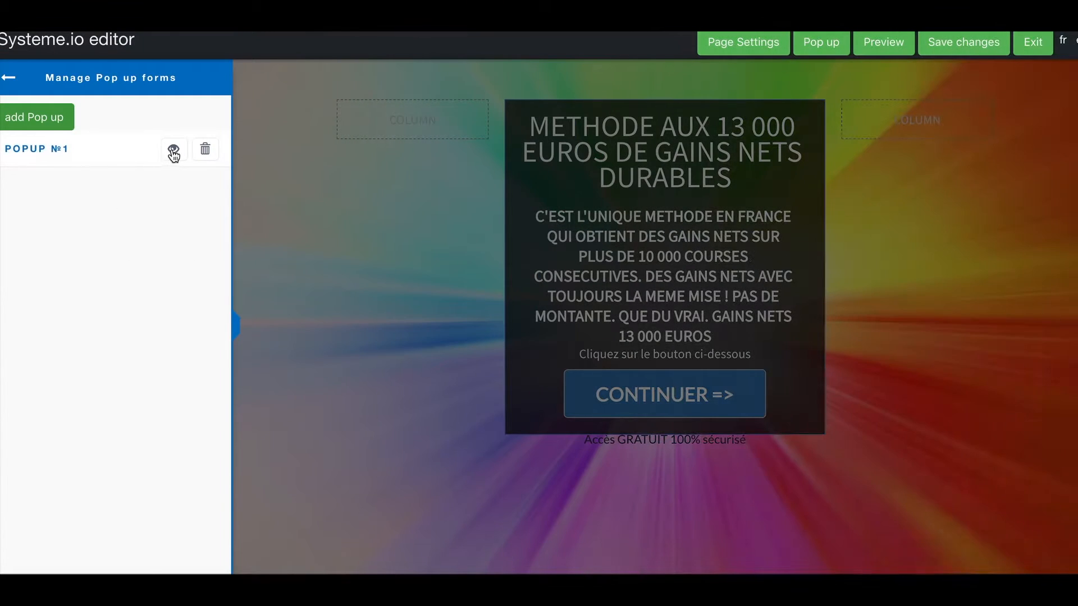
pyautogui.click(174, 150)
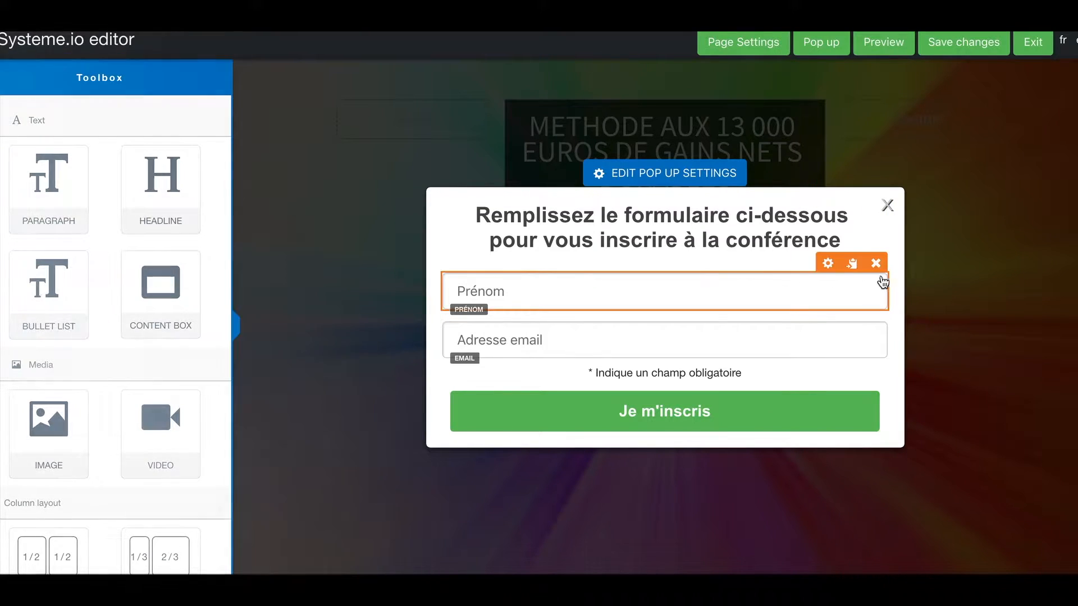
pyautogui.click(876, 263)
pyautogui.click(704, 106)
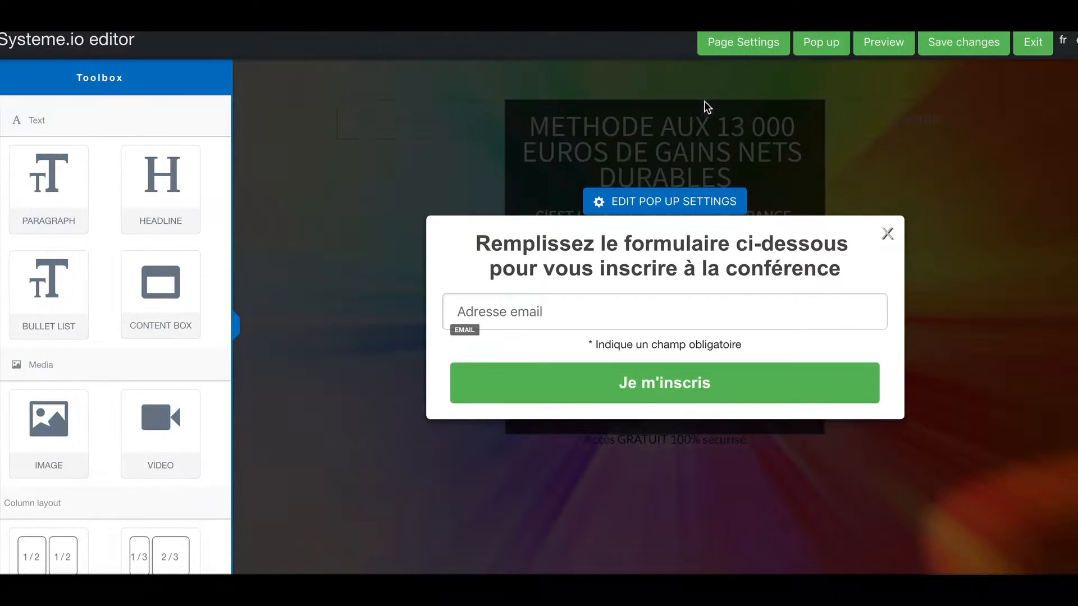
# Change the popup headline to 'À quelle adresse faut-il envoyer tout ça ?'.
pyautogui.doubleClick(567, 257)
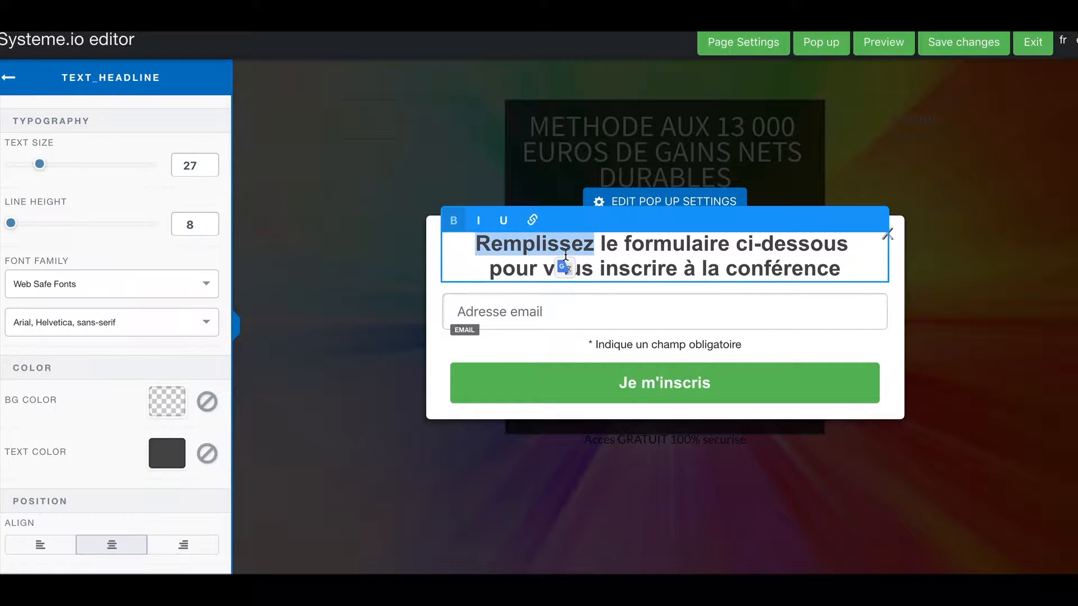
pyautogui.write('A')
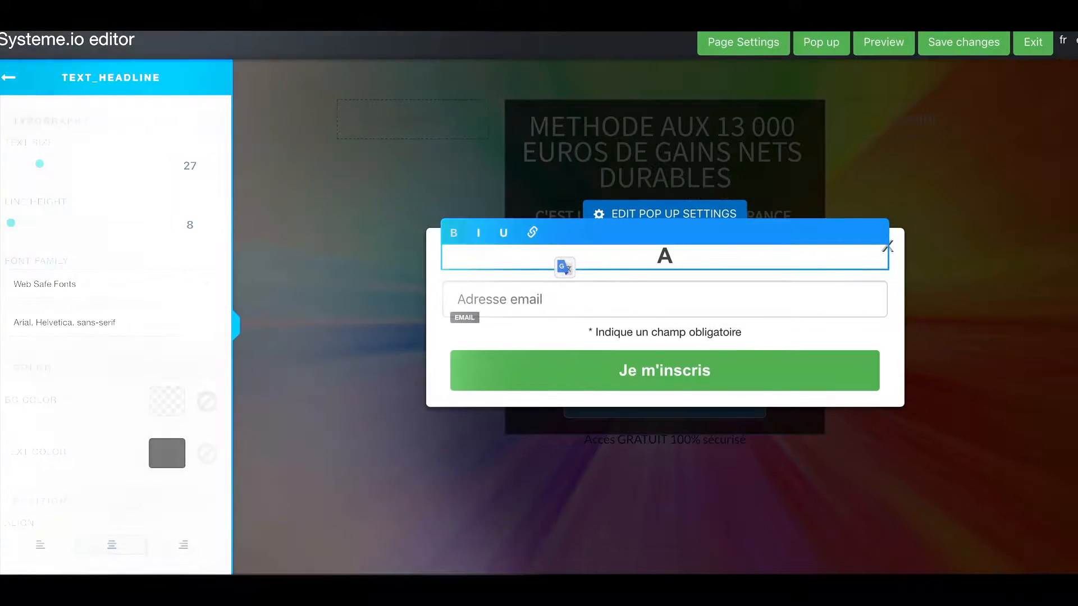
pyautogui.press('BackSpace')
pyautogui.write('À quel')
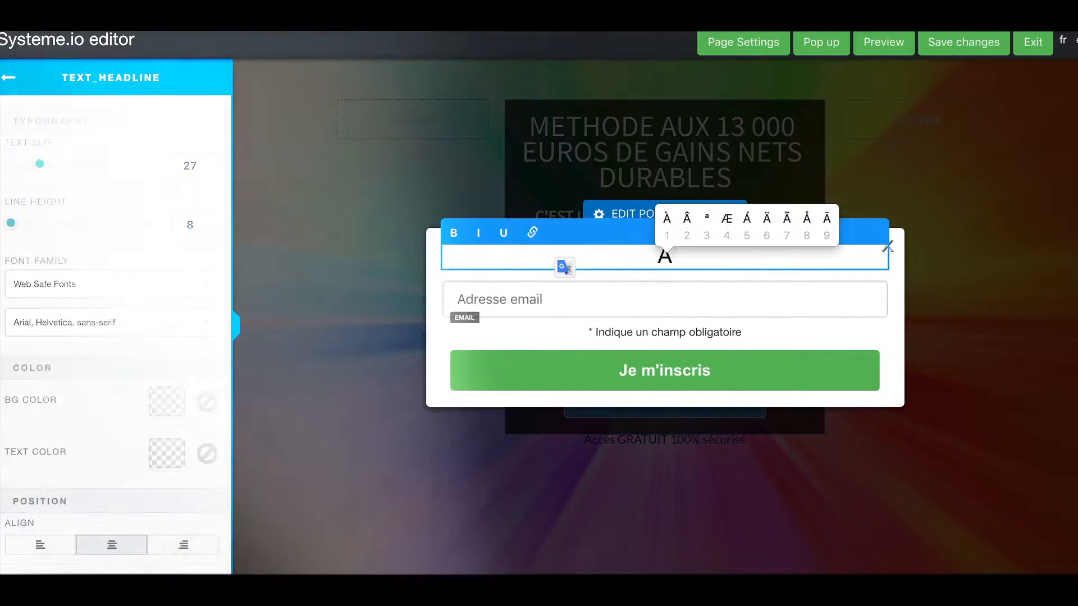
pyautogui.write('le adresse faut')
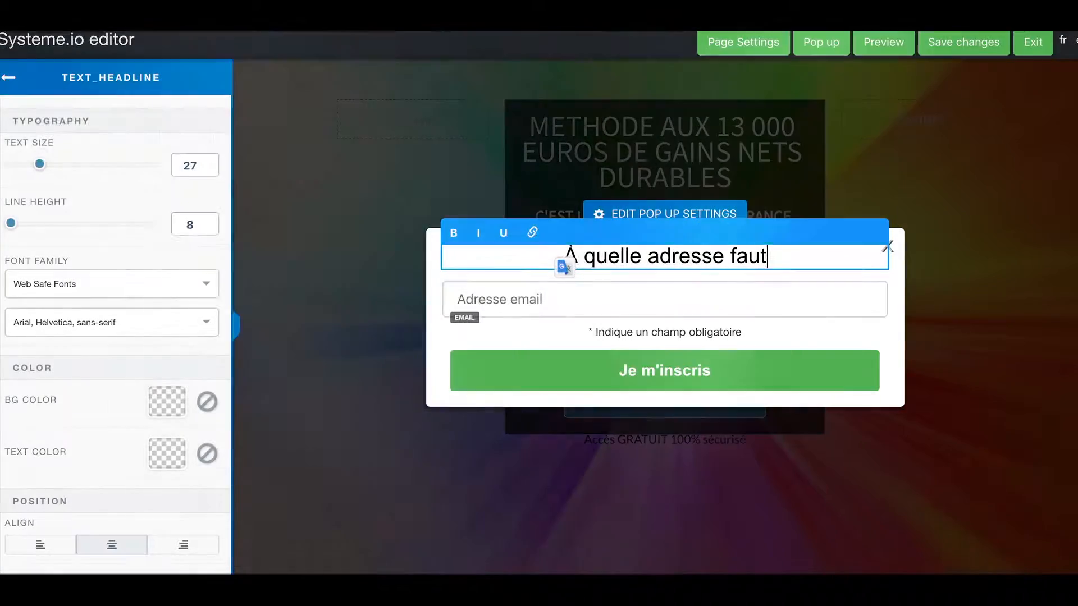
pyautogui.write('-il envoyer ')
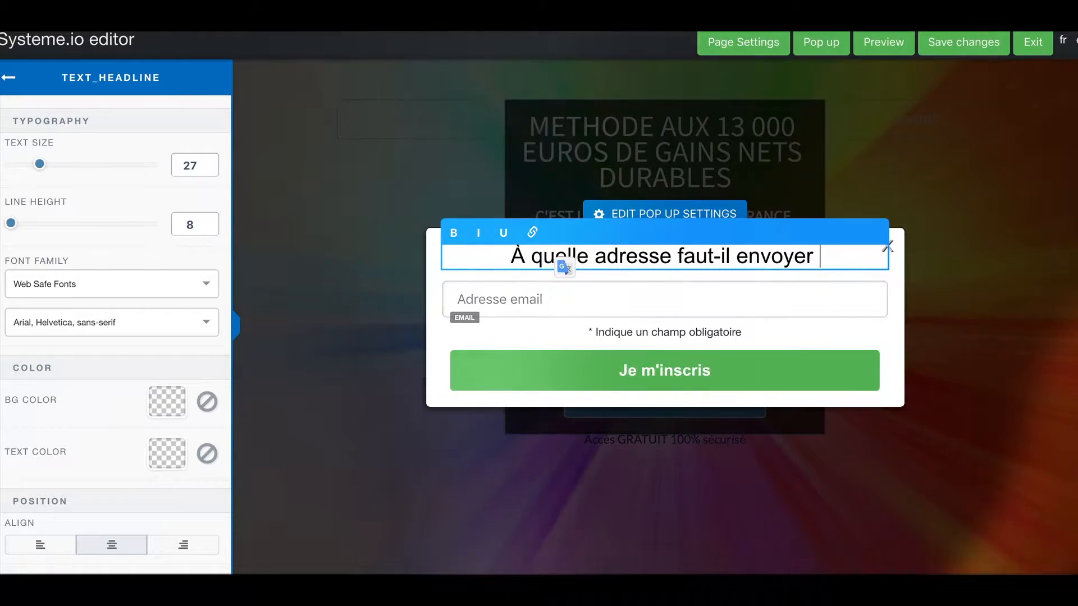
pyautogui.write('tout ça ?')
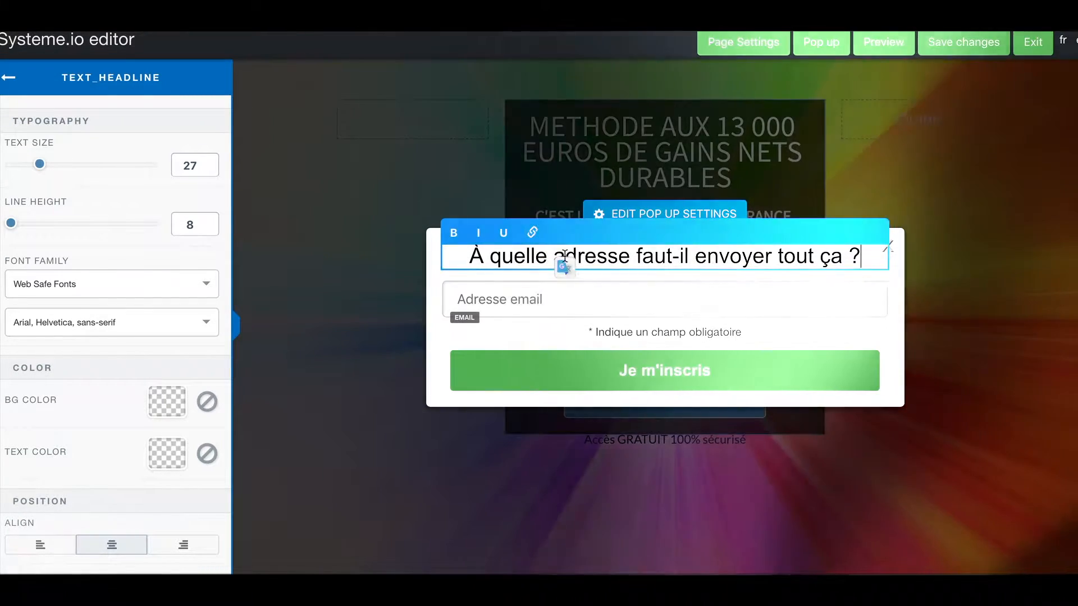
# Delete the required-field note under the email field.
pyautogui.click(628, 332)
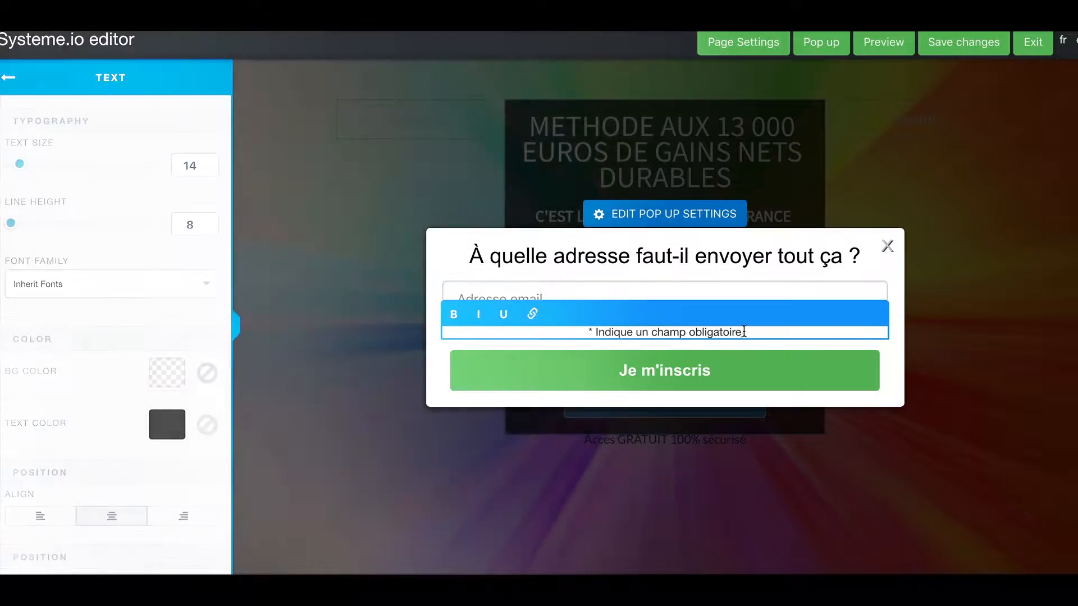
pyautogui.click(900, 335)
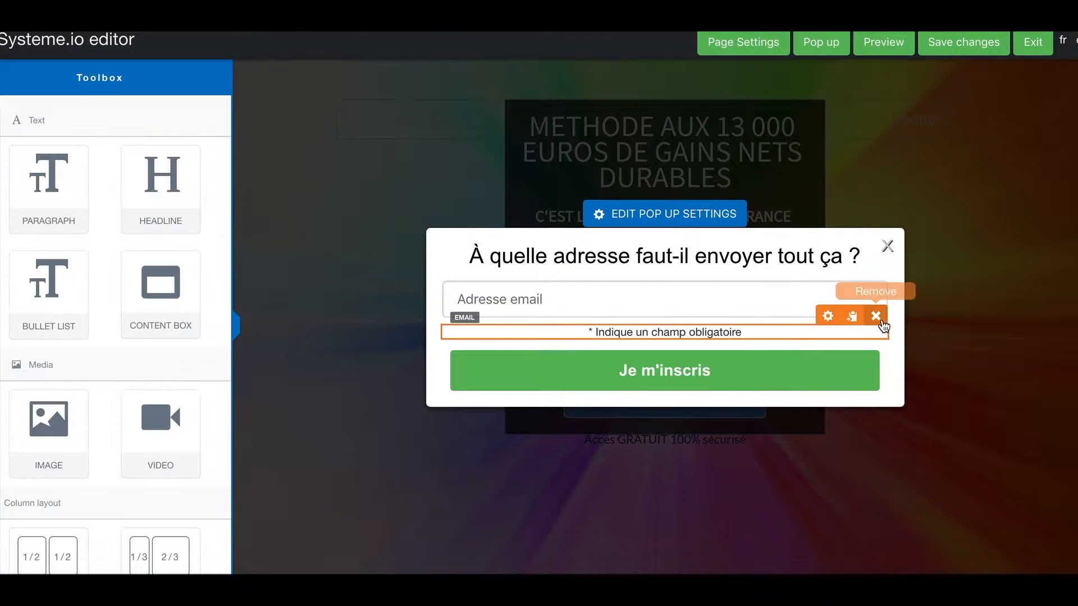
pyautogui.click(876, 317)
pyautogui.click(697, 106)
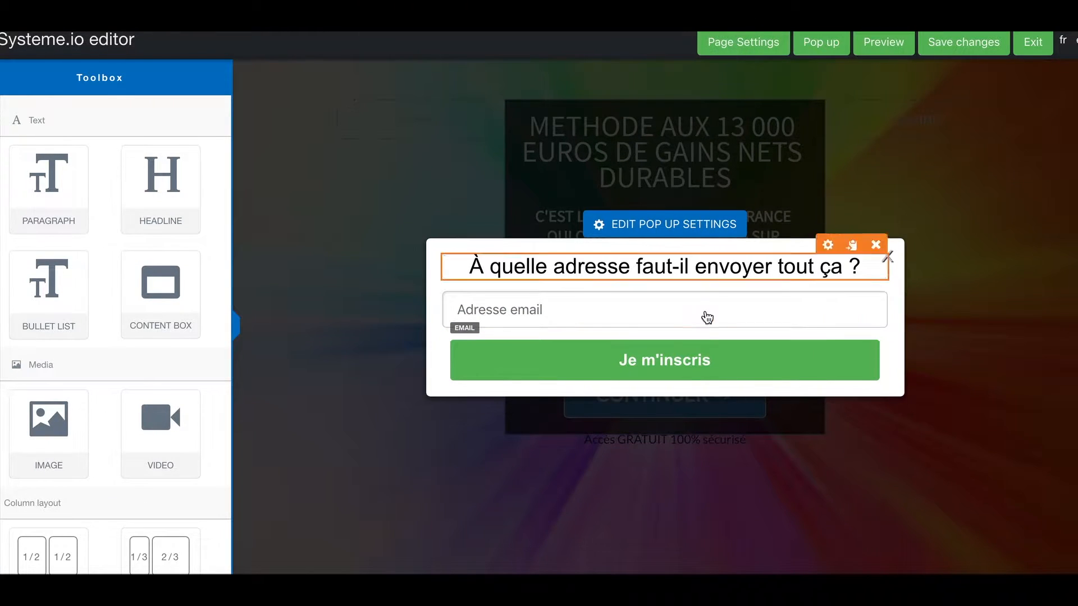
pyautogui.click(705, 357)
# Relabel the popup button 'CONTINUER =>' and enable redirecting users after registration.
pyautogui.tripleClick(103, 463)
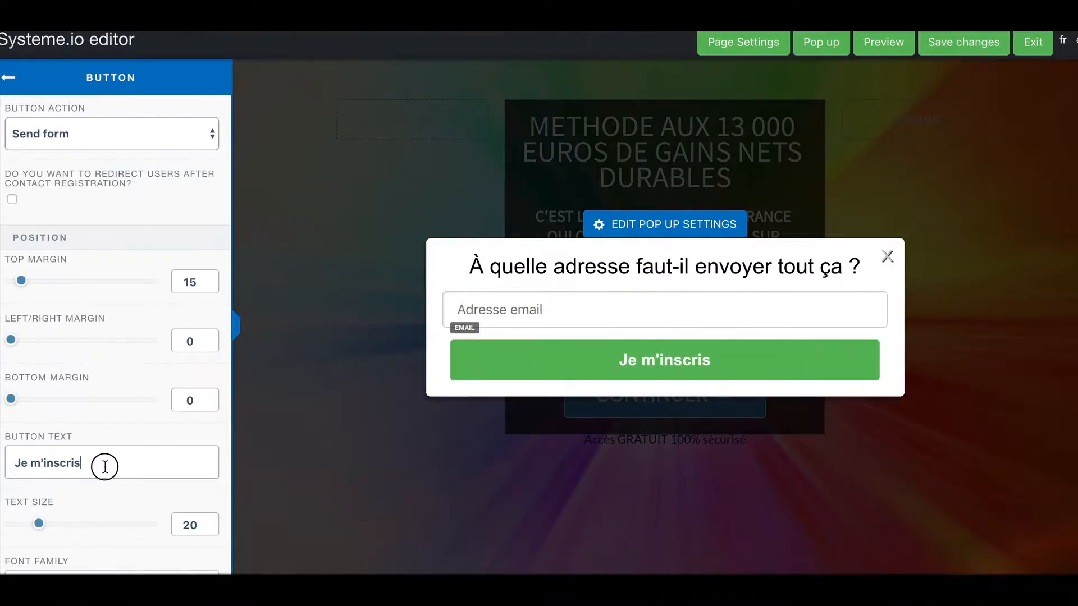
pyautogui.write('coNTINUER =>')
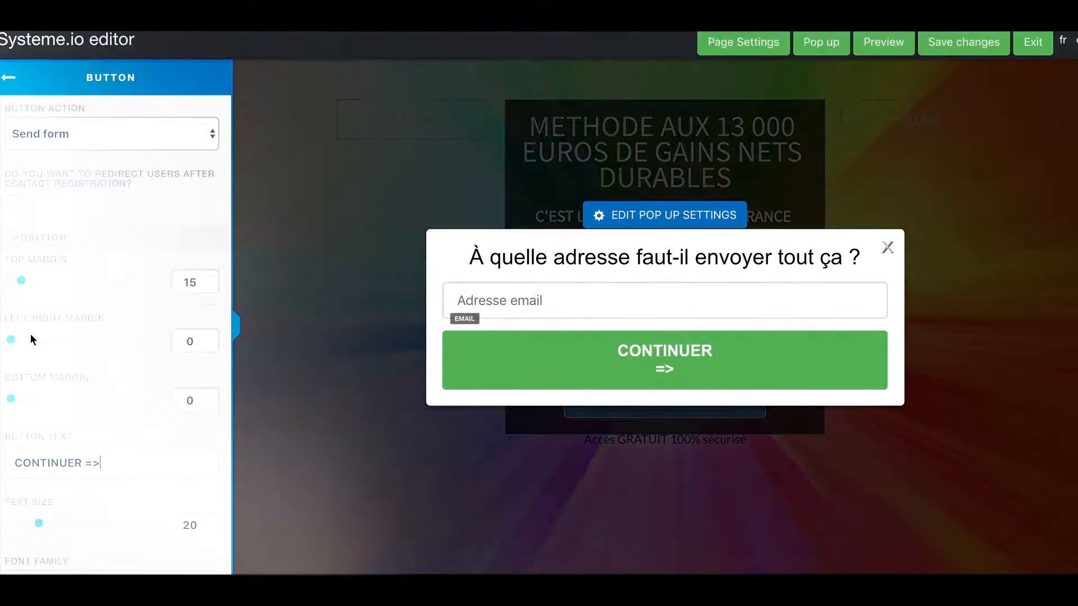
pyautogui.click(13, 199)
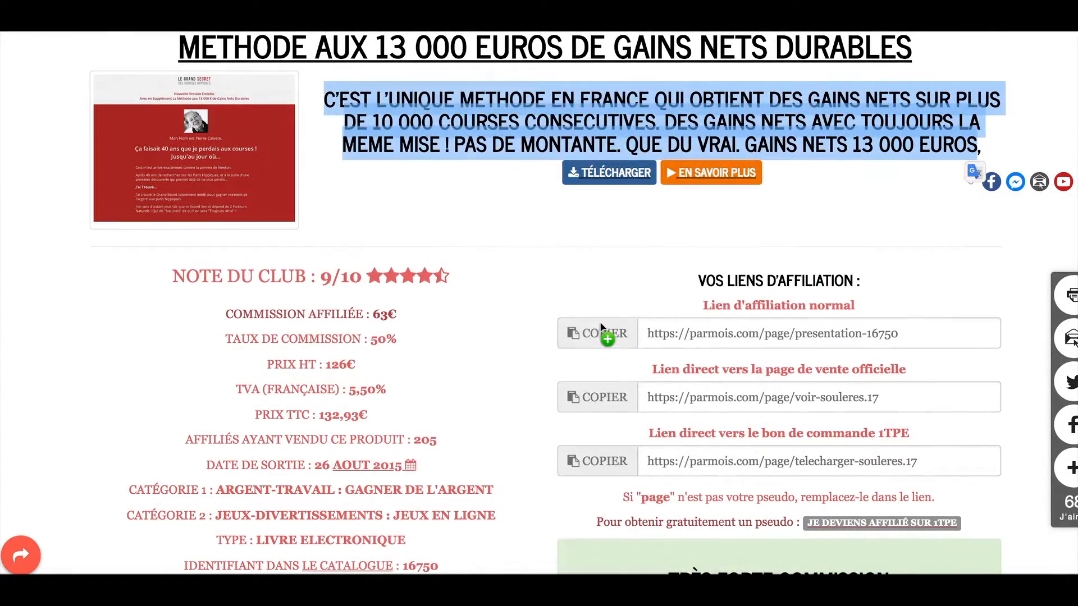
# Set the Redirection URL to the copied affiliate presentation link.
pyautogui.click(603, 329)
pyautogui.hotkey('ctrl', 'c')
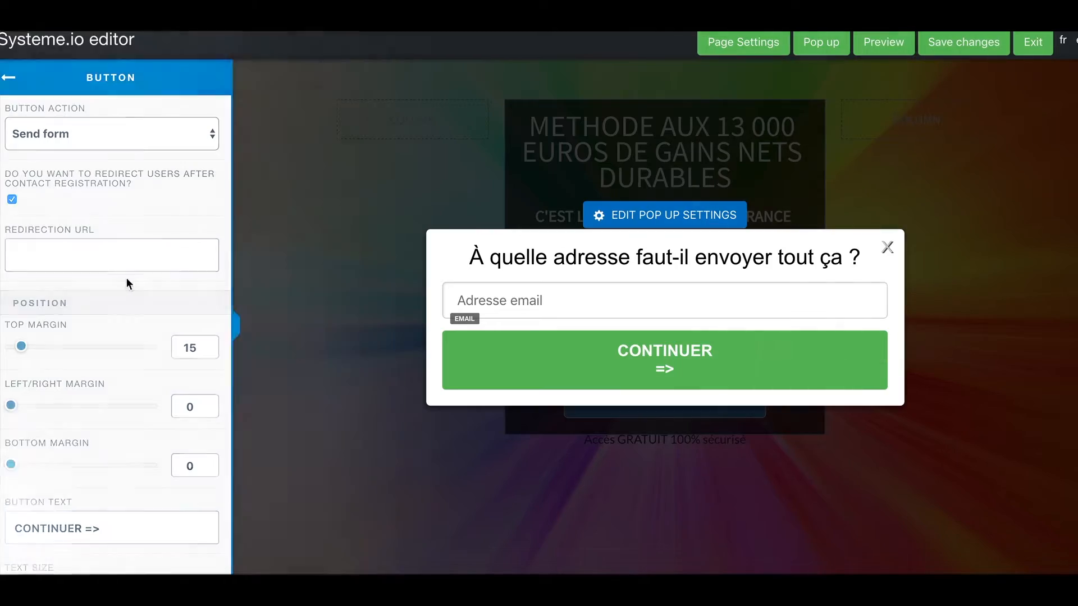
pyautogui.click(104, 255)
pyautogui.hotkey('ctrl', 'v')
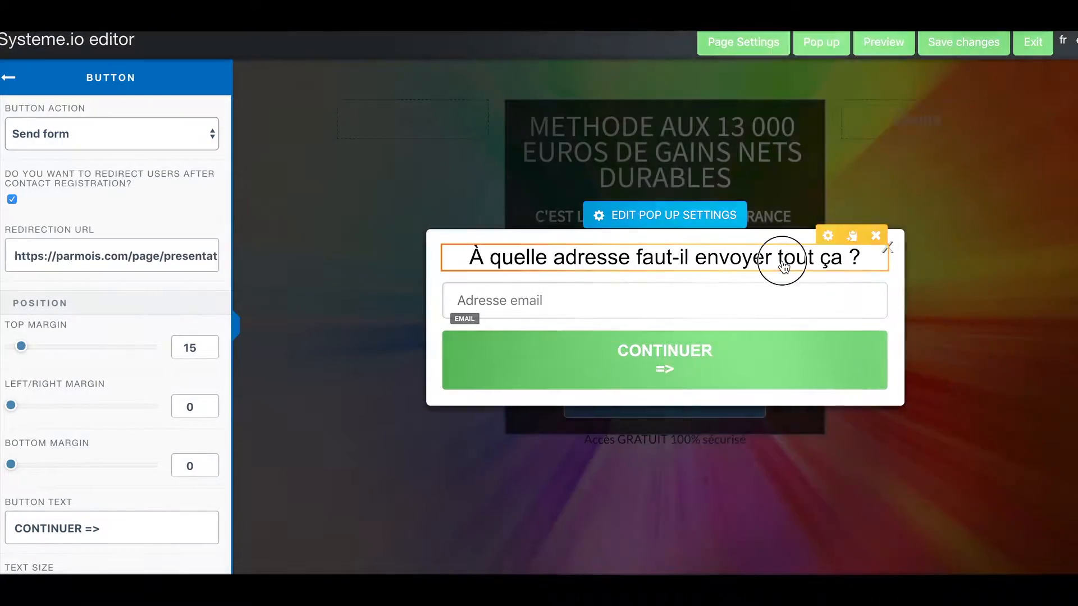
pyautogui.click(774, 259)
pyautogui.moveTo(777, 258); pyautogui.dragTo(834, 253)
# Reword the popup headline to 'À quelle adresse faut-il envoyer ça ?'.
pyautogui.write('ce')
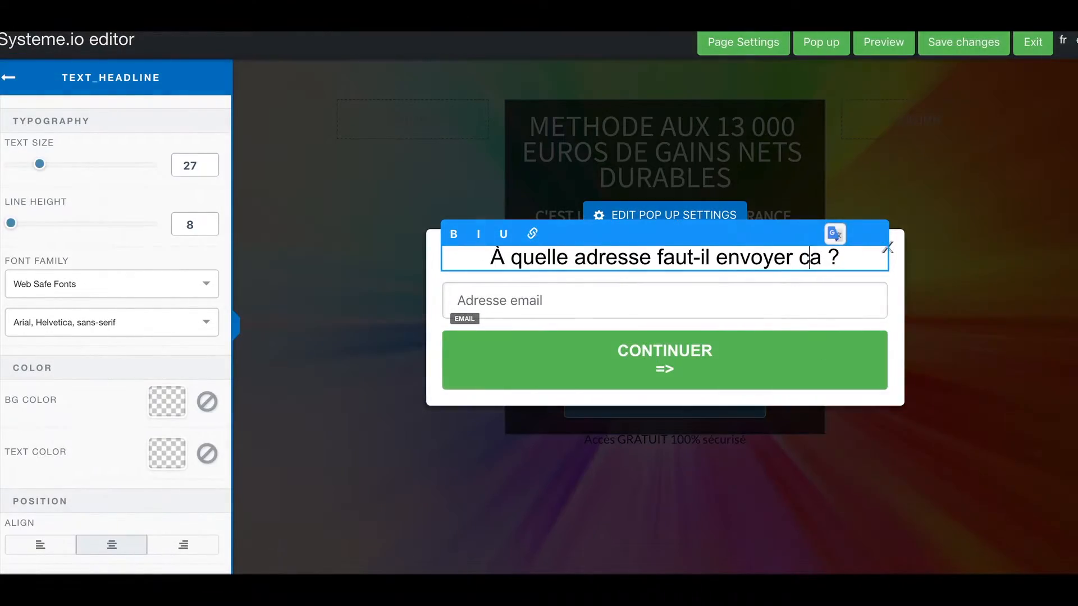
pyautogui.press('BackSpace')
pyautogui.press('BackSpace')
pyautogui.write('ç')
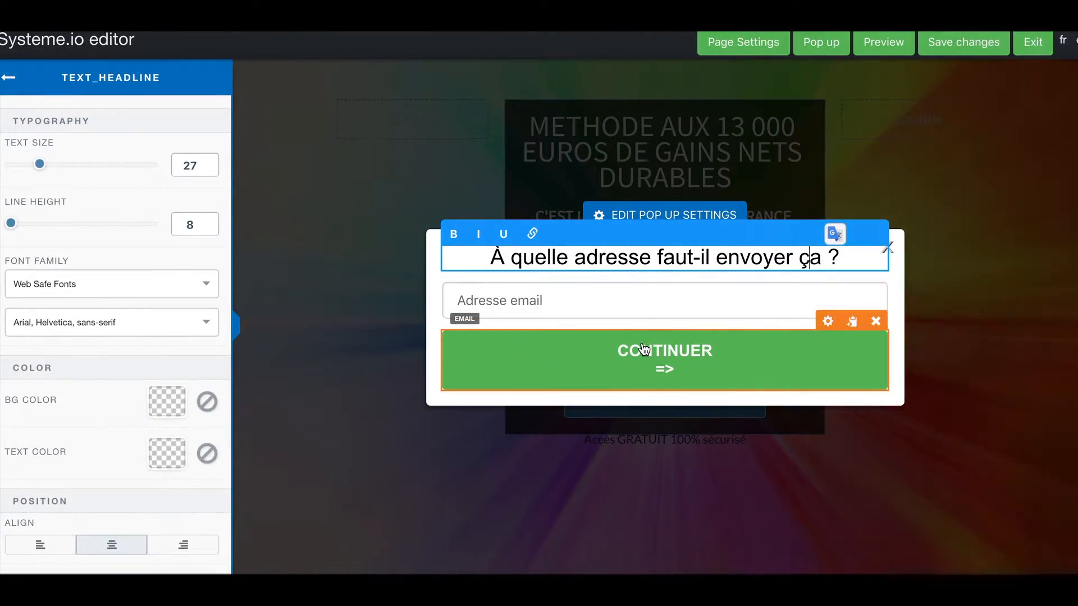
# Lower the CONTINUER button's Left/Right padding to about 89.
pyautogui.click(644, 349)
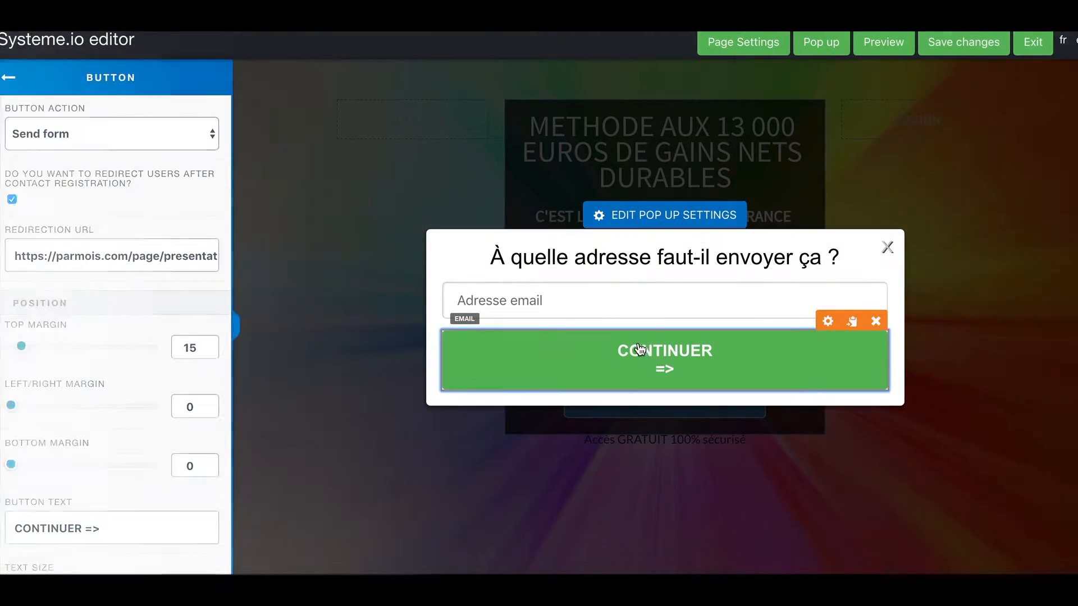
pyautogui.scroll(-5, 129, 368)
pyautogui.scroll(-6, 127, 366)
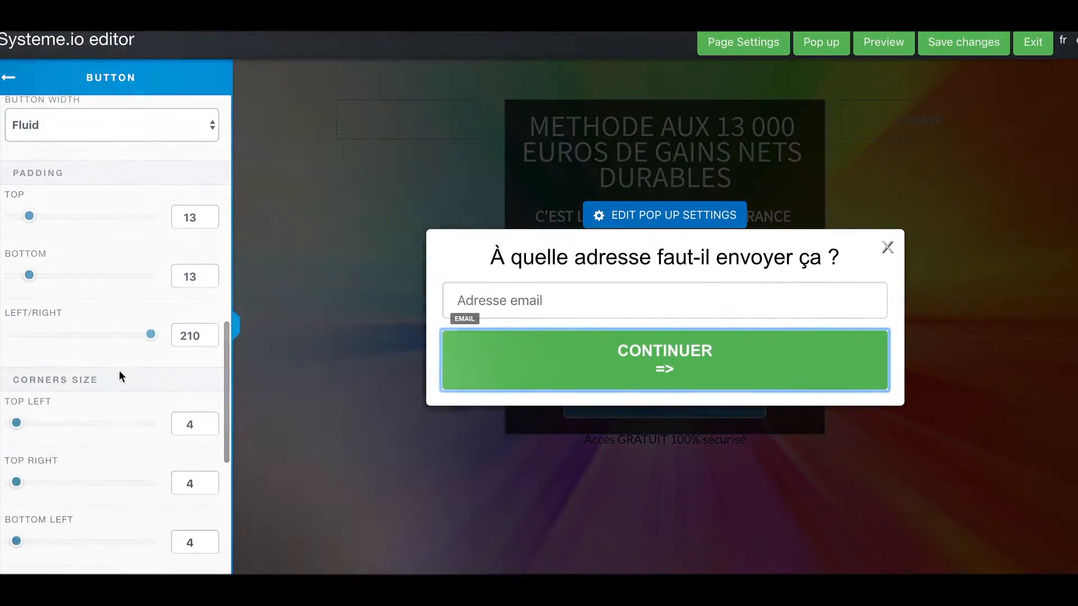
pyautogui.moveTo(152, 335)
pyautogui.mouseDown()
pyautogui.moveTo(121, 337)
pyautogui.moveTo(135, 333)
pyautogui.mouseUp()
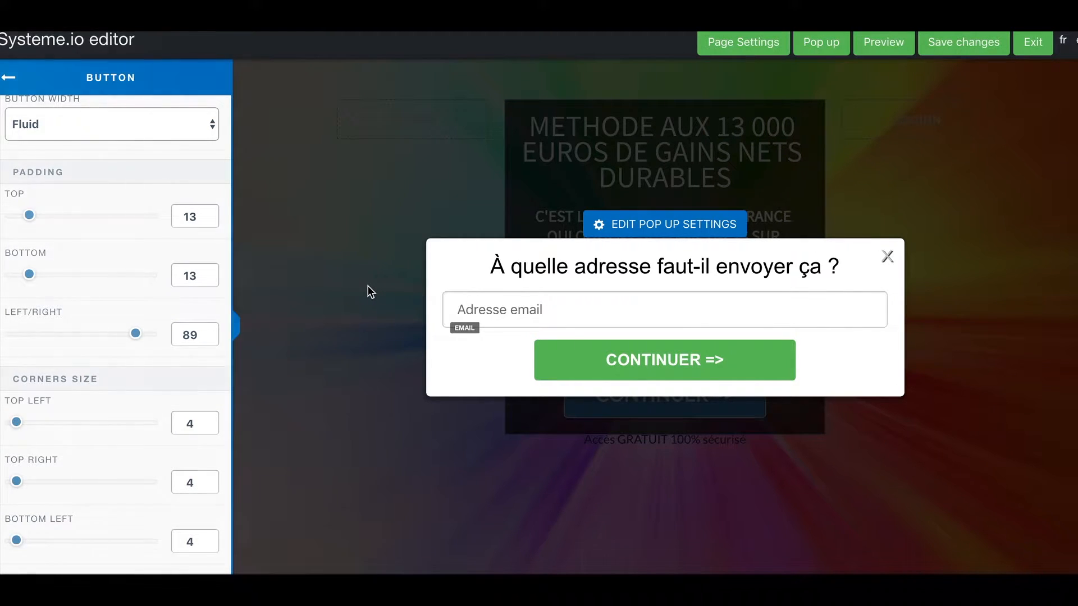
pyautogui.click(369, 281)
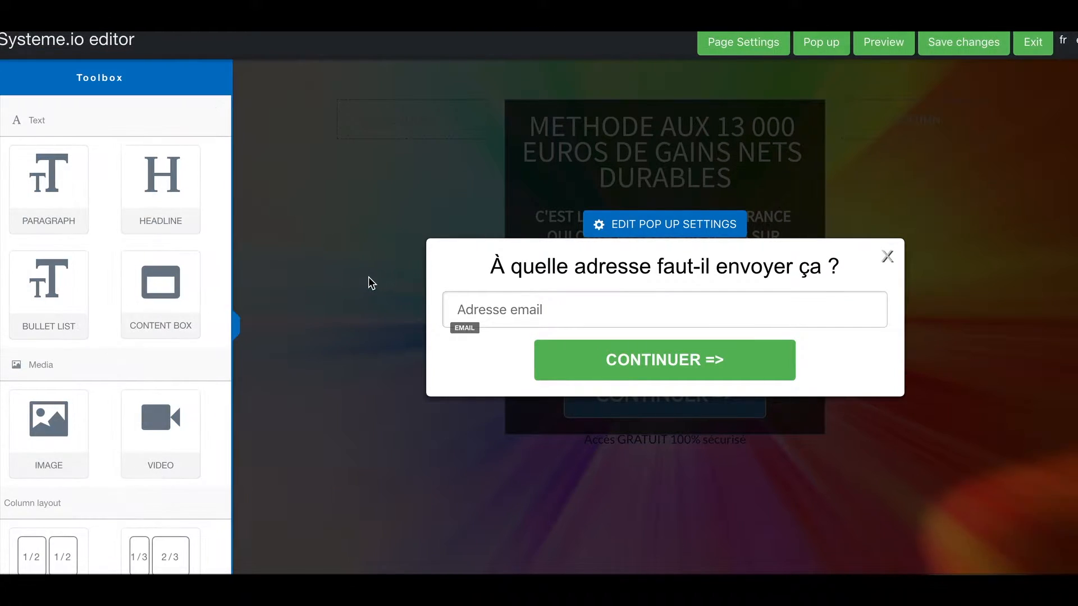
# Copy the main headline into the SEO Titre field, replacing 'Page de capture'.
pyautogui.click(736, 51)
pyautogui.scroll(-10, 107, 236)
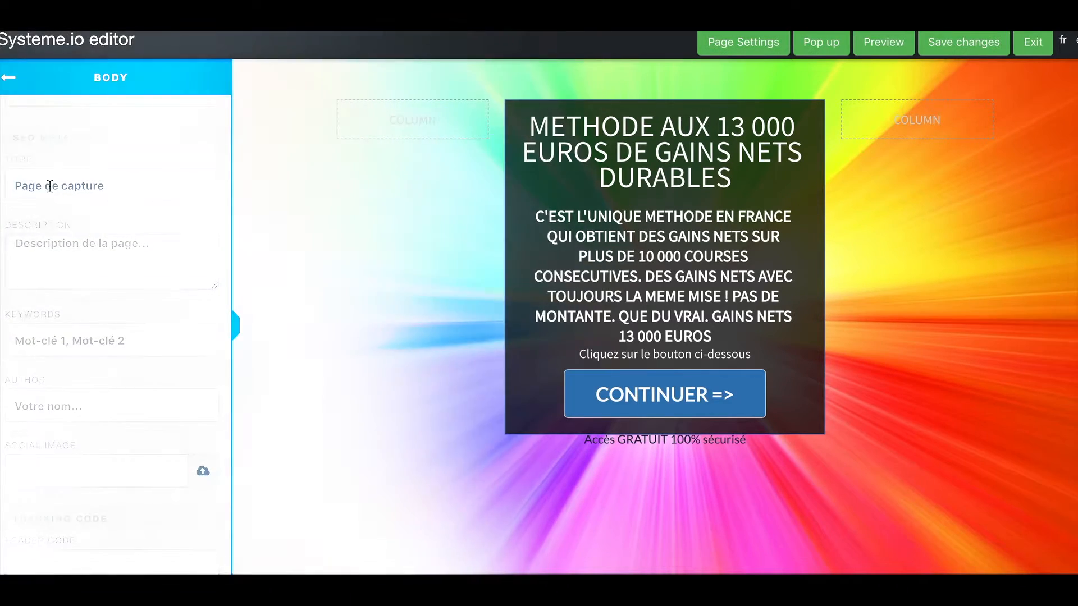
pyautogui.click(606, 157)
pyautogui.click(611, 156)
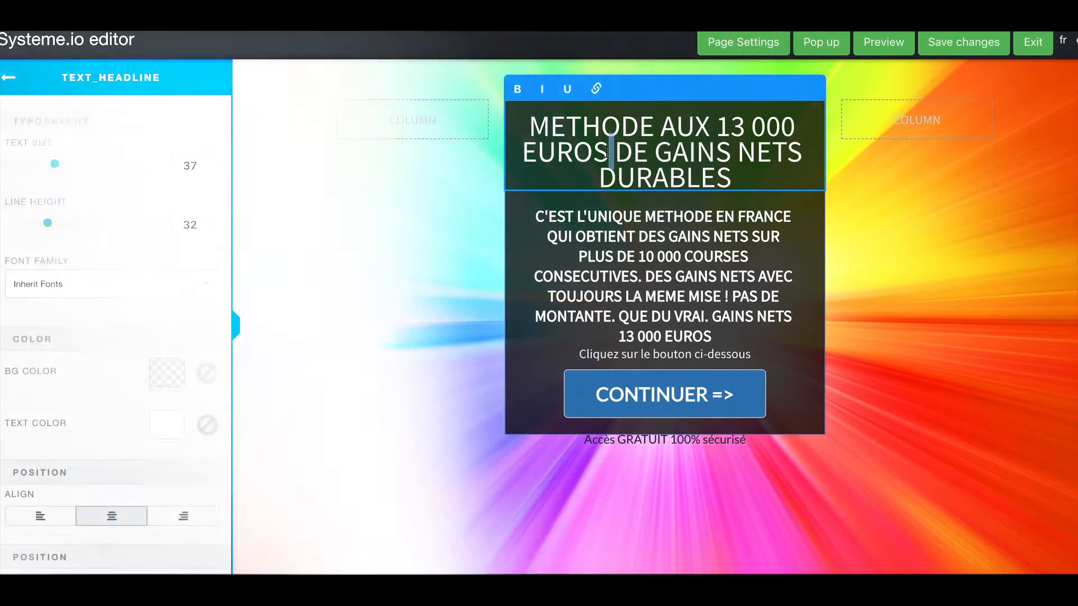
pyautogui.tripleClick(612, 155)
pyautogui.hotkey('ctrl', 'c')
pyautogui.click(717, 46)
pyautogui.scroll(-10, 93, 329)
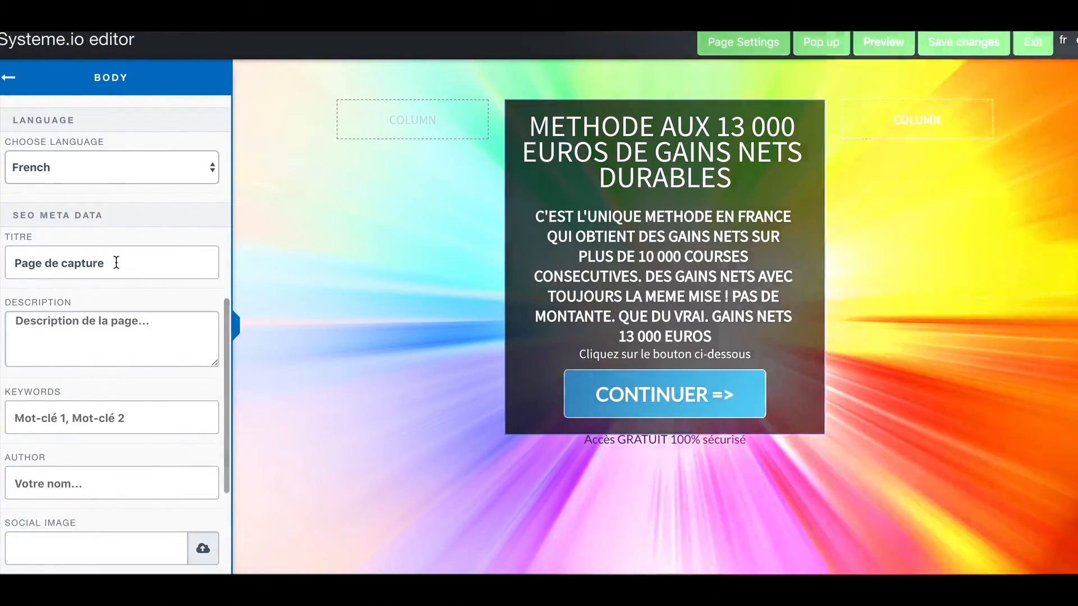
pyautogui.tripleClick(117, 263)
pyautogui.hotkey('ctrl', 'v')
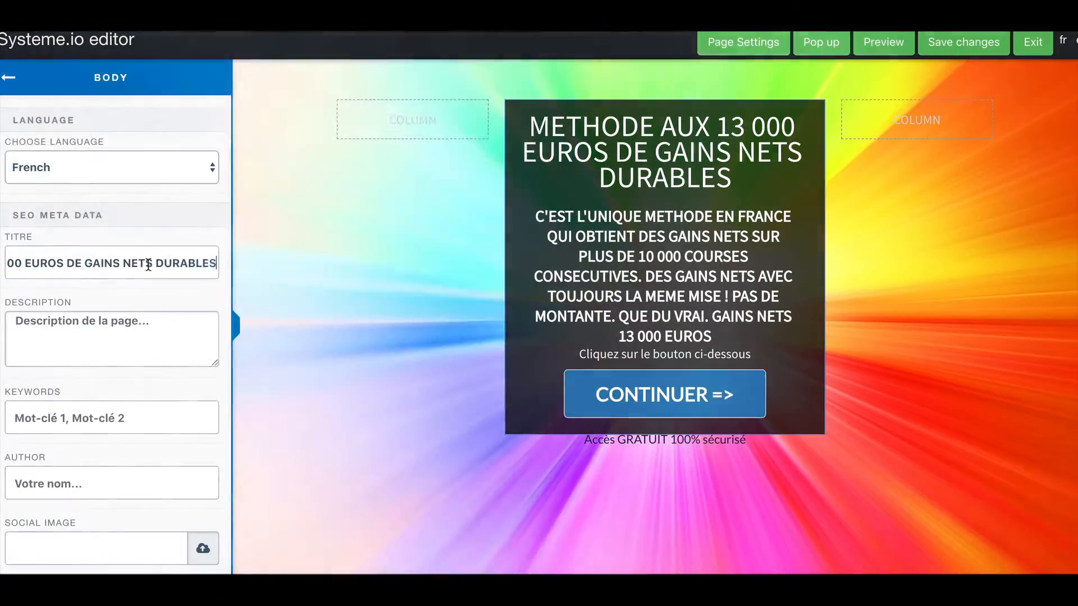
# Copy the description paragraph into the SEO Description field.
pyautogui.click(644, 241)
pyautogui.doubleClick(645, 240)
pyautogui.tripleClick(645, 240)
pyautogui.hotkey('ctrl', 'c')
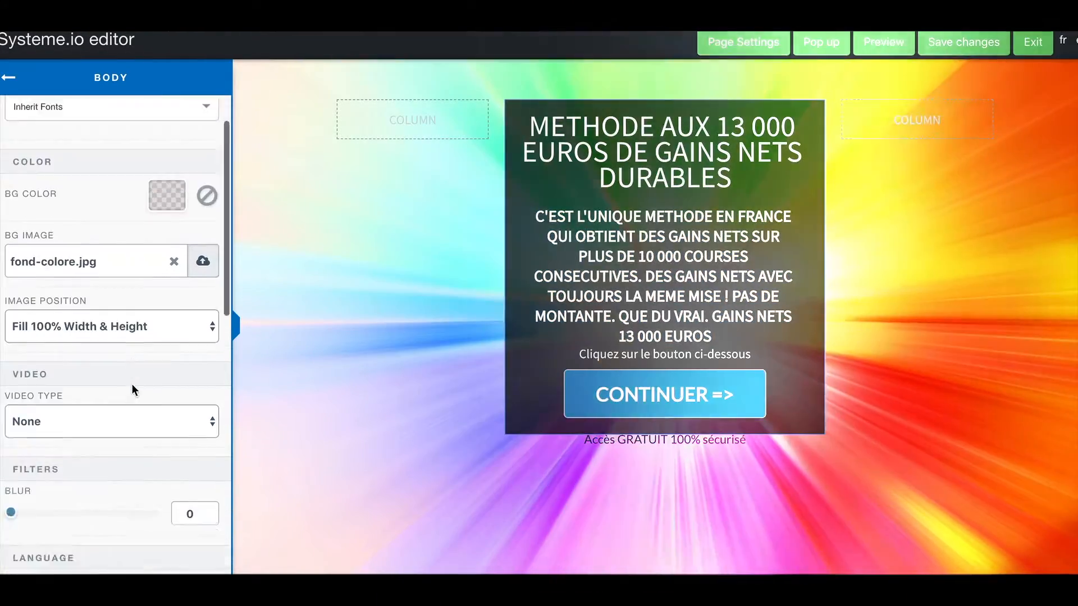
pyautogui.scroll(-8, 133, 382)
pyautogui.click(119, 382)
pyautogui.hotkey('ctrl', 'v')
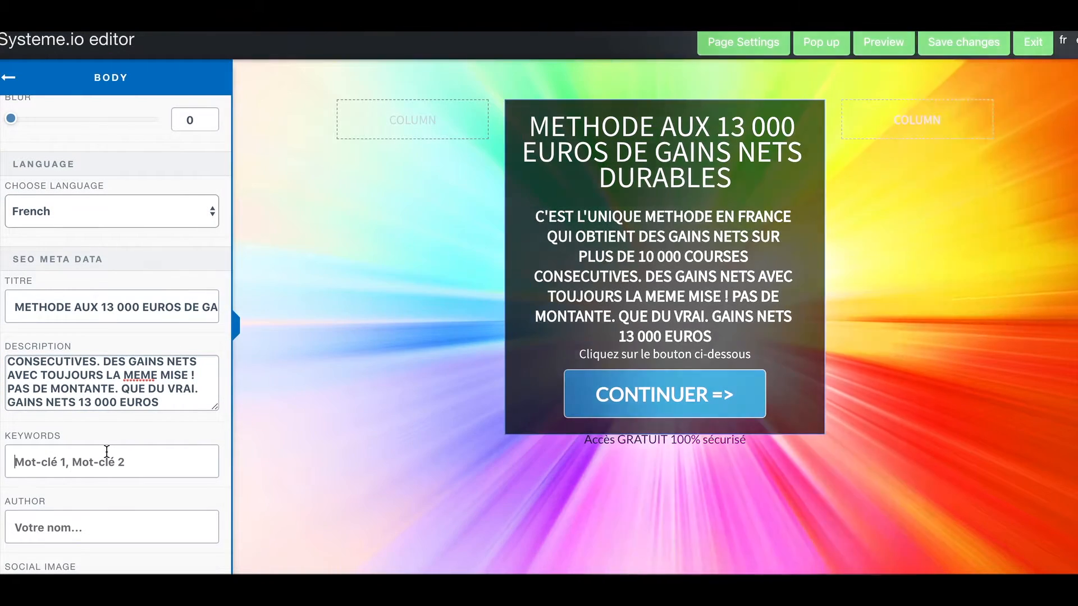
# Enter keywords 'methode,courses,gains,montante,euros' and fill in the page author's name.
pyautogui.click(107, 452)
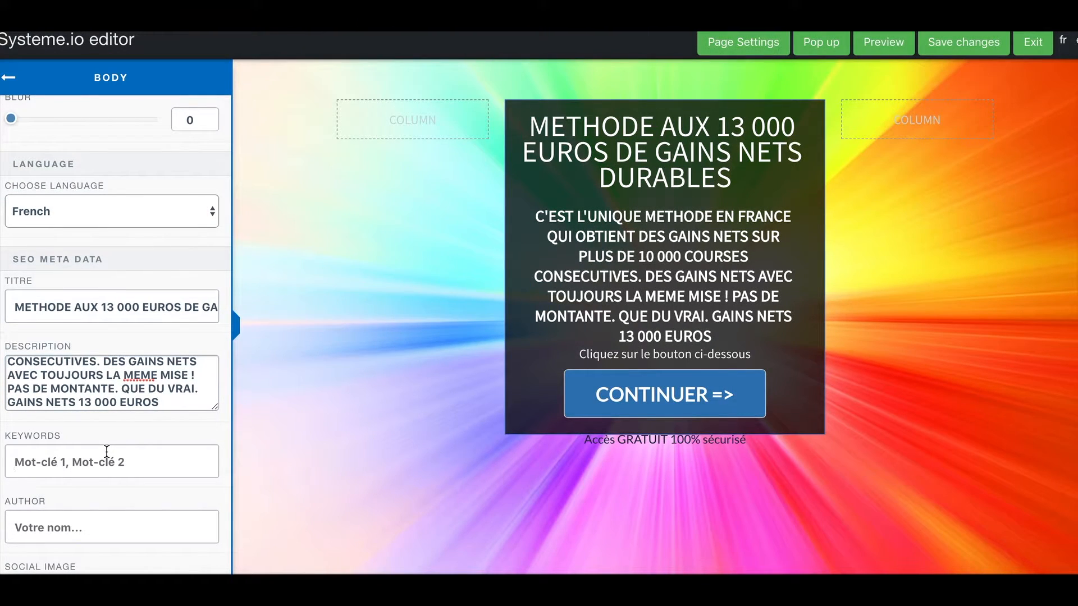
pyautogui.write('methode,cour')
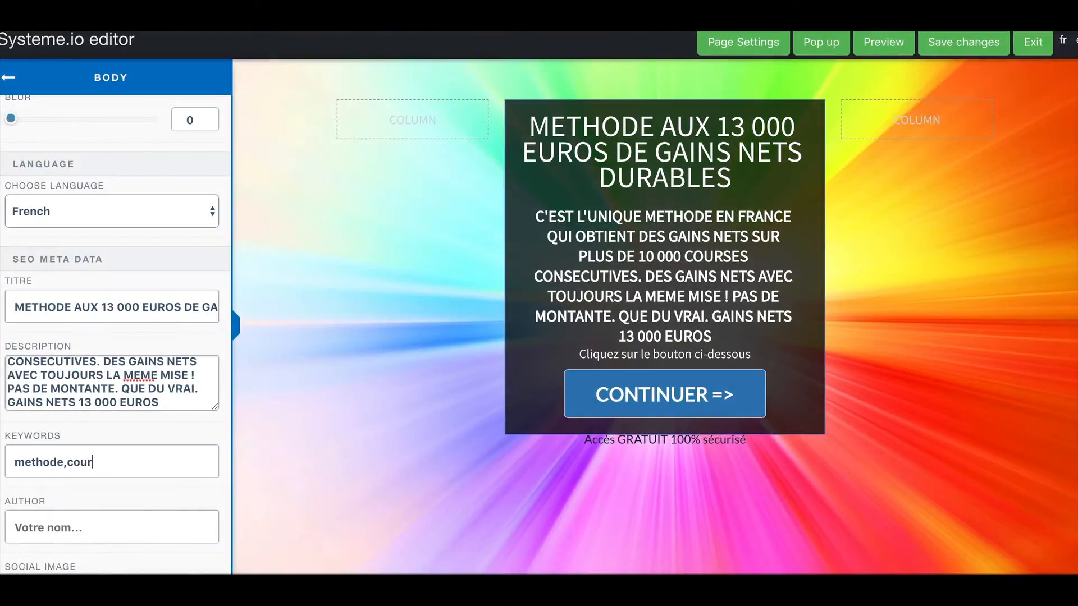
pyautogui.write('ses,gains')
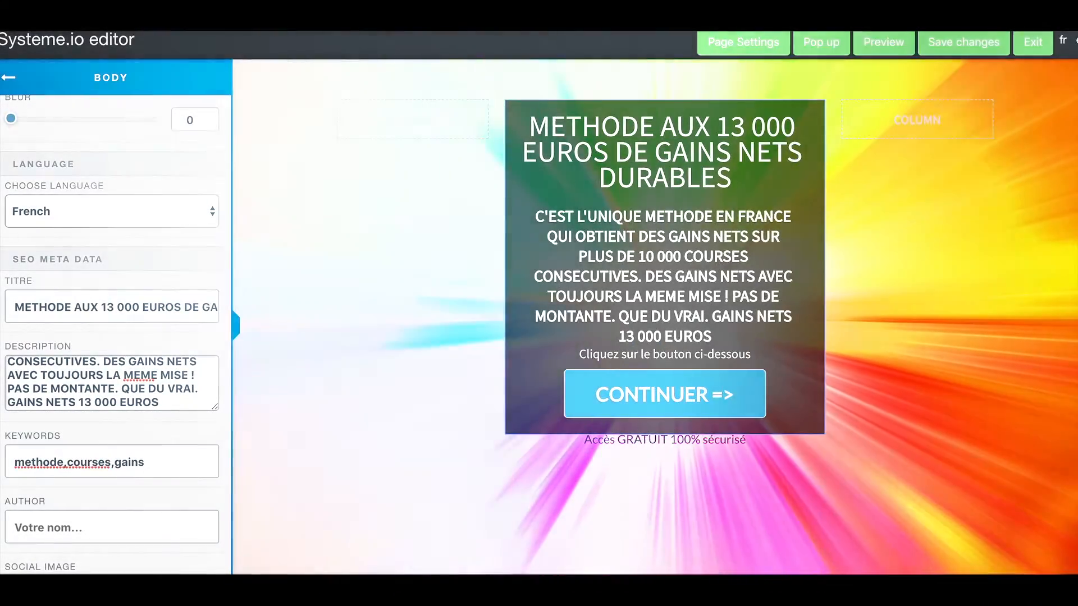
pyautogui.write(',montante')
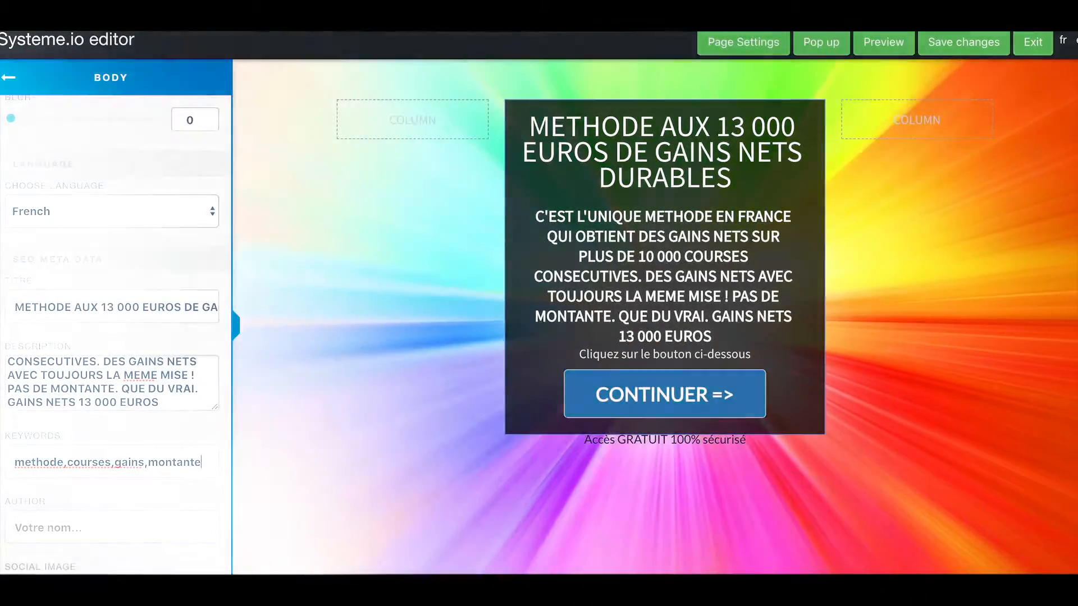
pyautogui.write(',eur')
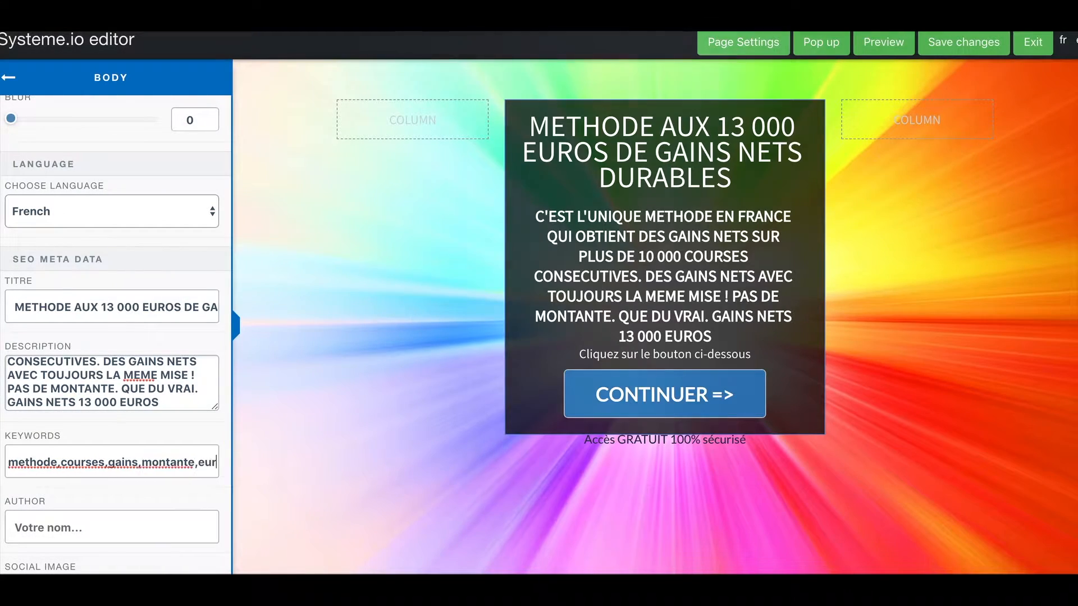
pyautogui.write('os')
pyautogui.click(96, 530)
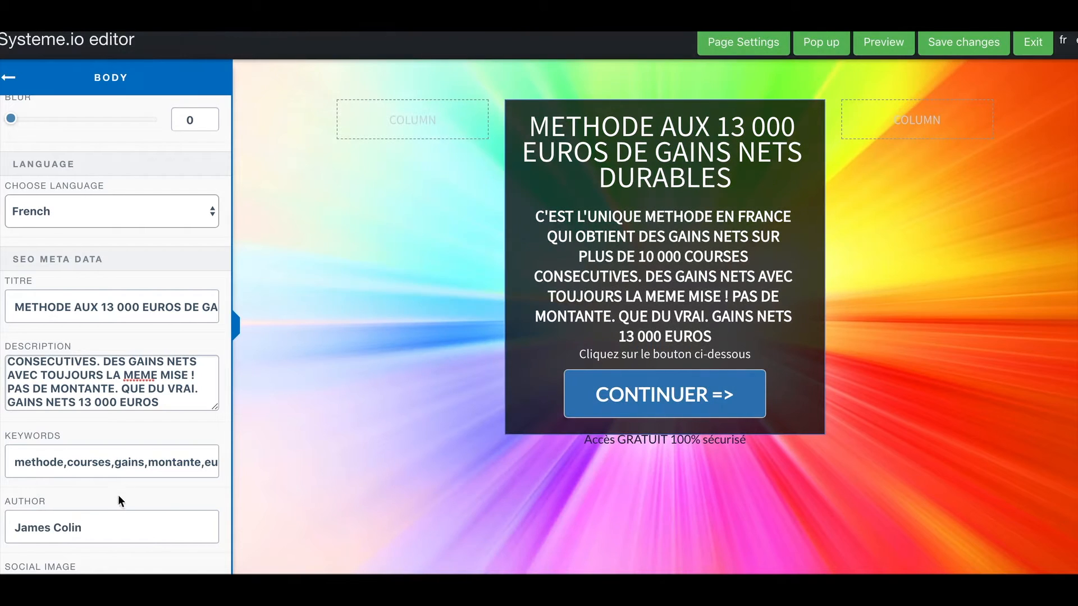
pyautogui.scroll(-5, 116, 497)
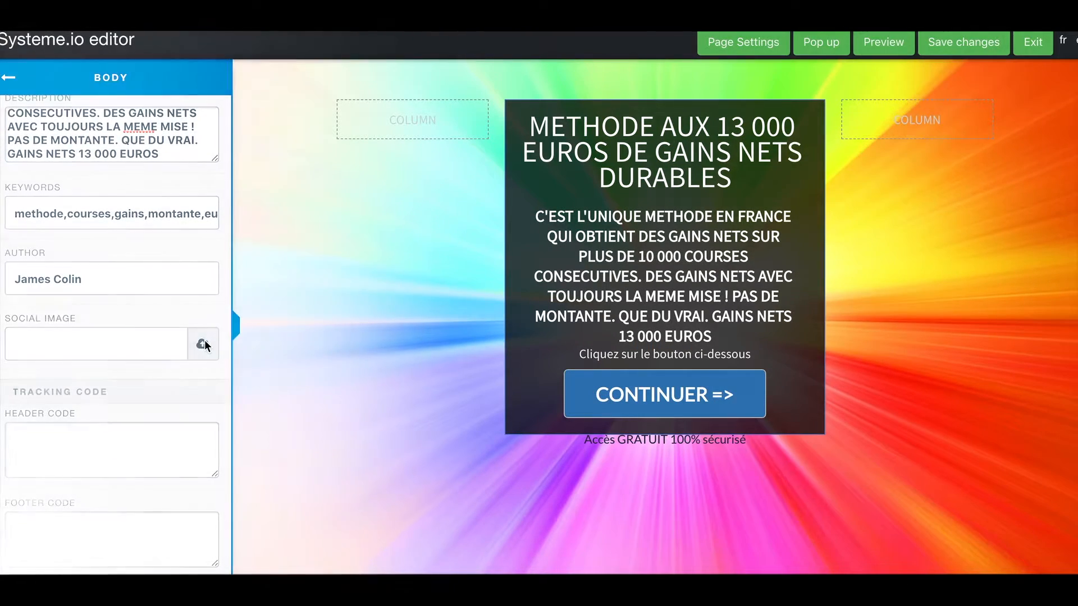
pyautogui.click(203, 345)
# Insert the uploaded fond-colore.jpg as the page's social image.
pyautogui.click(552, 131)
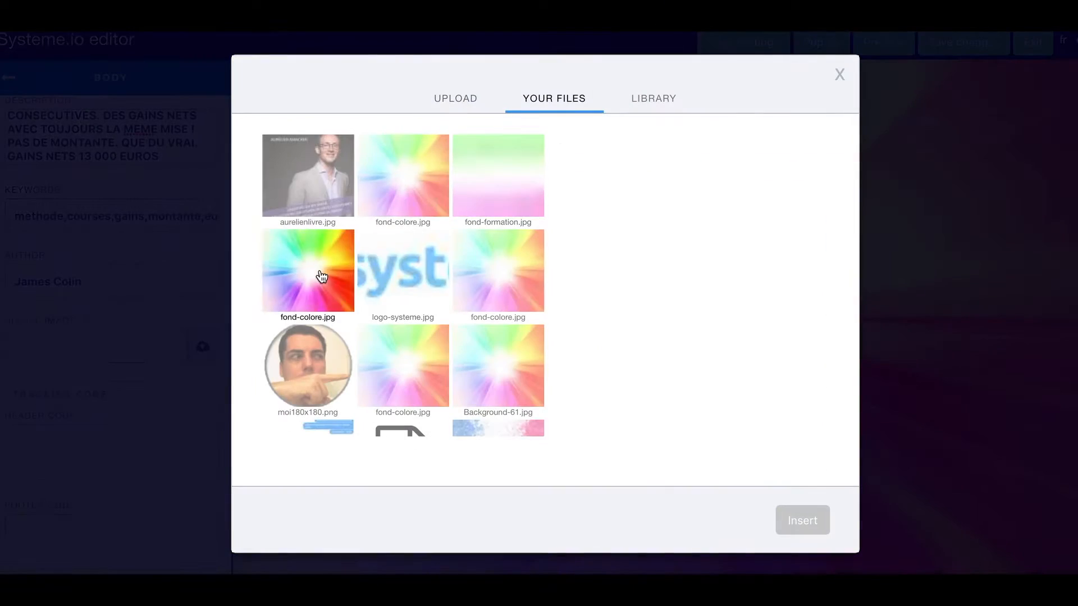
pyautogui.click(322, 276)
pyautogui.click(797, 519)
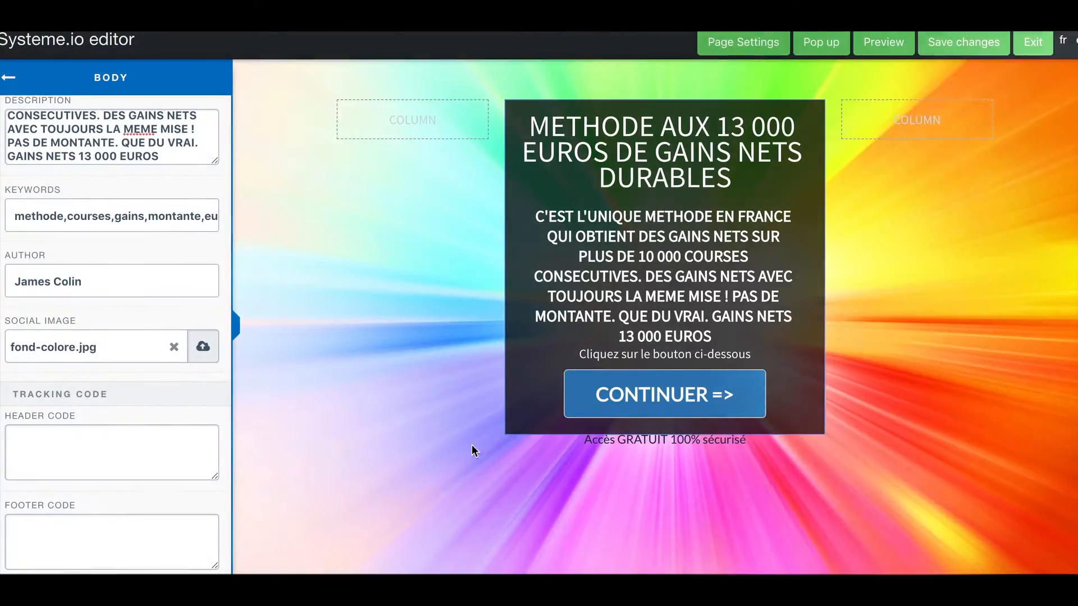
pyautogui.scroll(7, 161, 230)
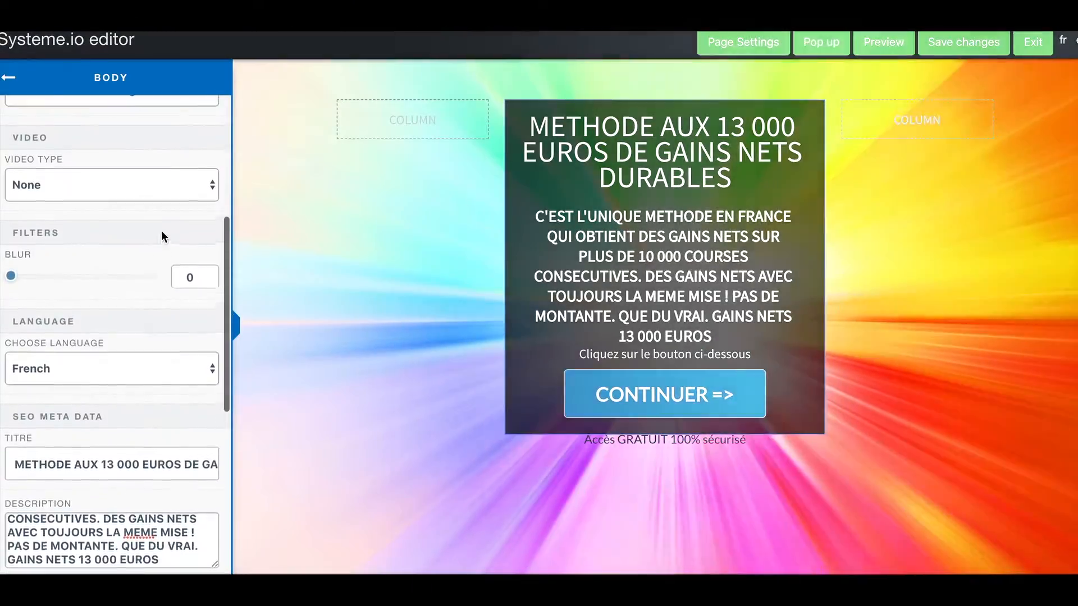
pyautogui.scroll(5, 161, 232)
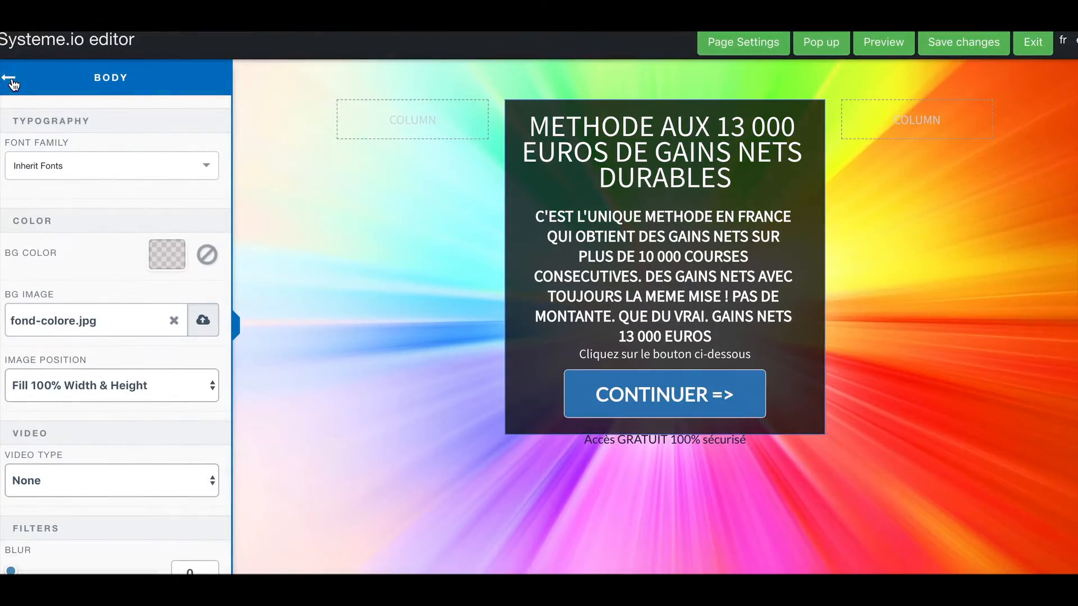
# Save the page changes and exit the editor.
pyautogui.click(10, 79)
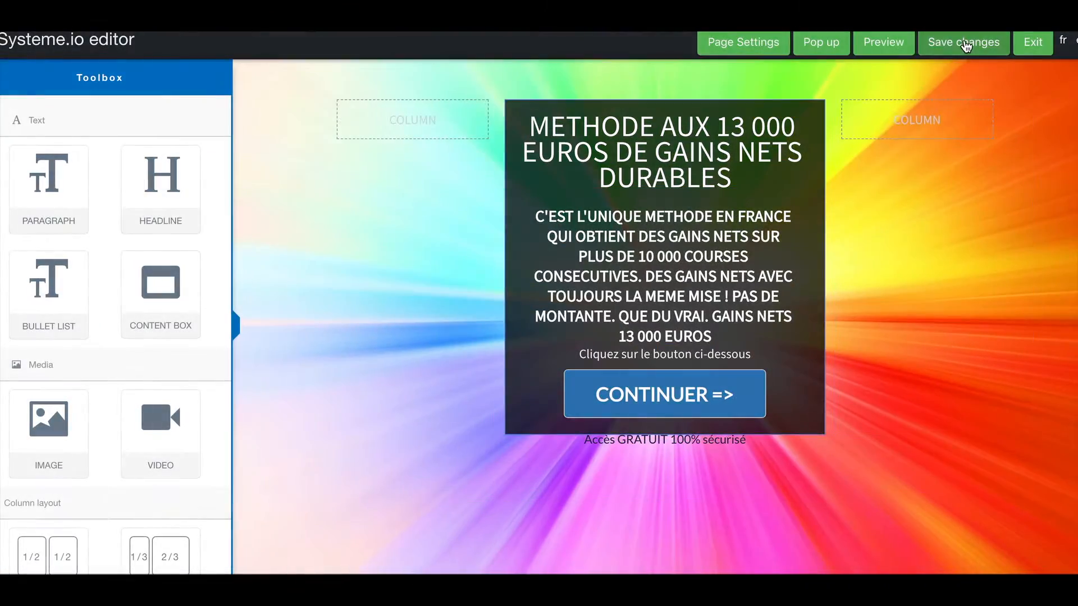
pyautogui.click(965, 45)
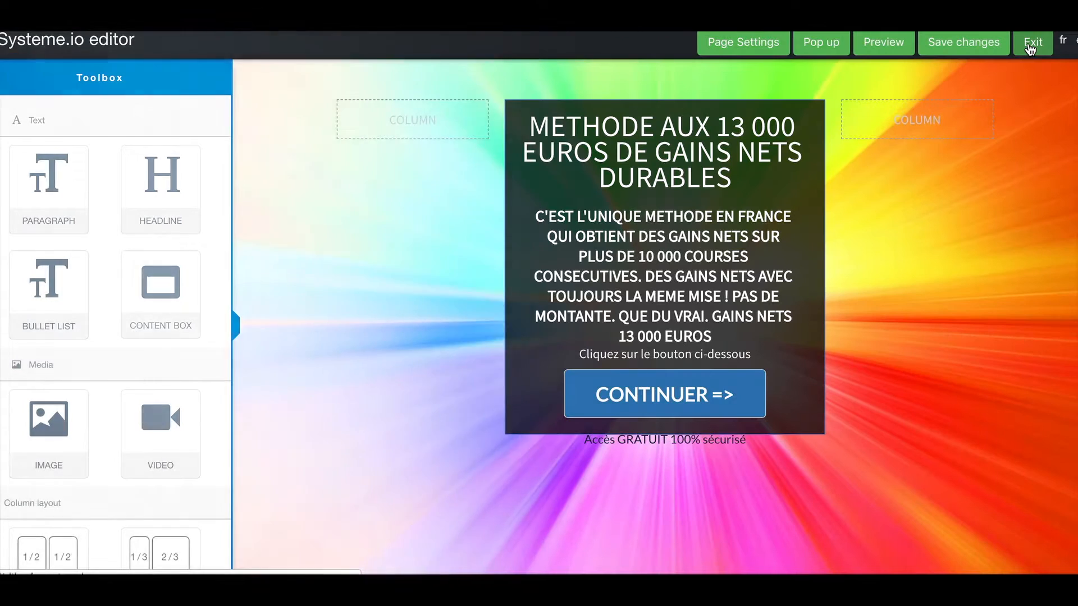
pyautogui.click(1032, 42)
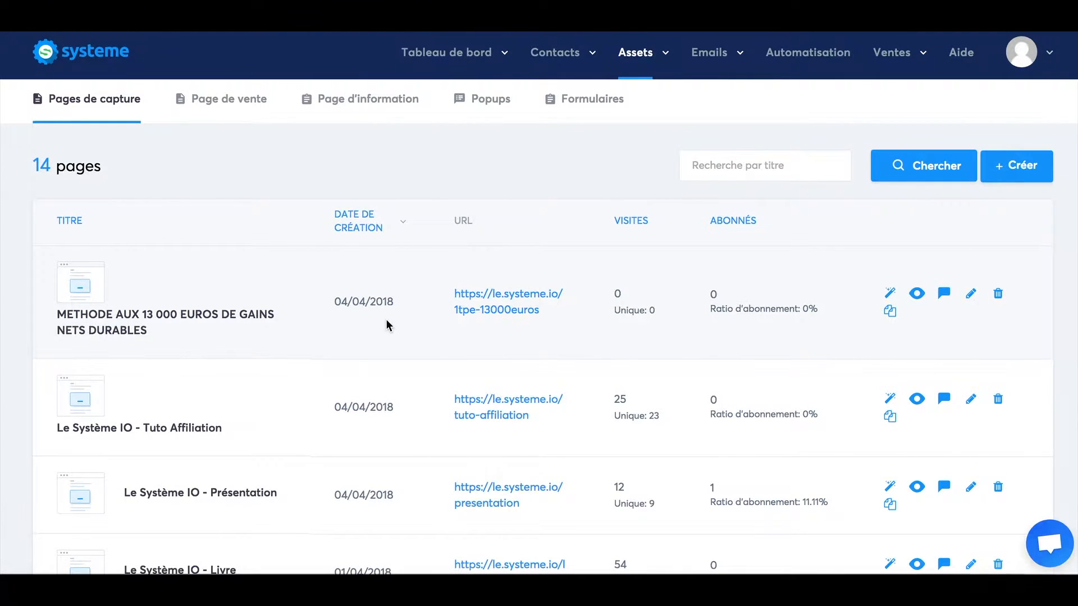
# Open the live 1tpe-13000euros capture page in a new tab and submit a test e-mail address through its popup.
pyautogui.rightClick(522, 297)
pyautogui.click(561, 305)
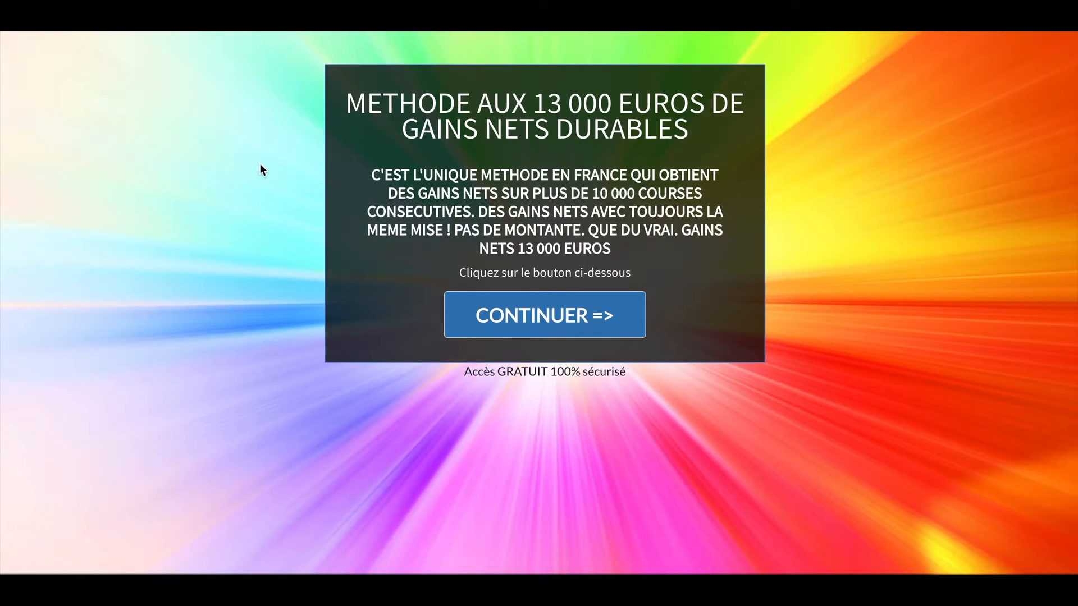
pyautogui.click(551, 312)
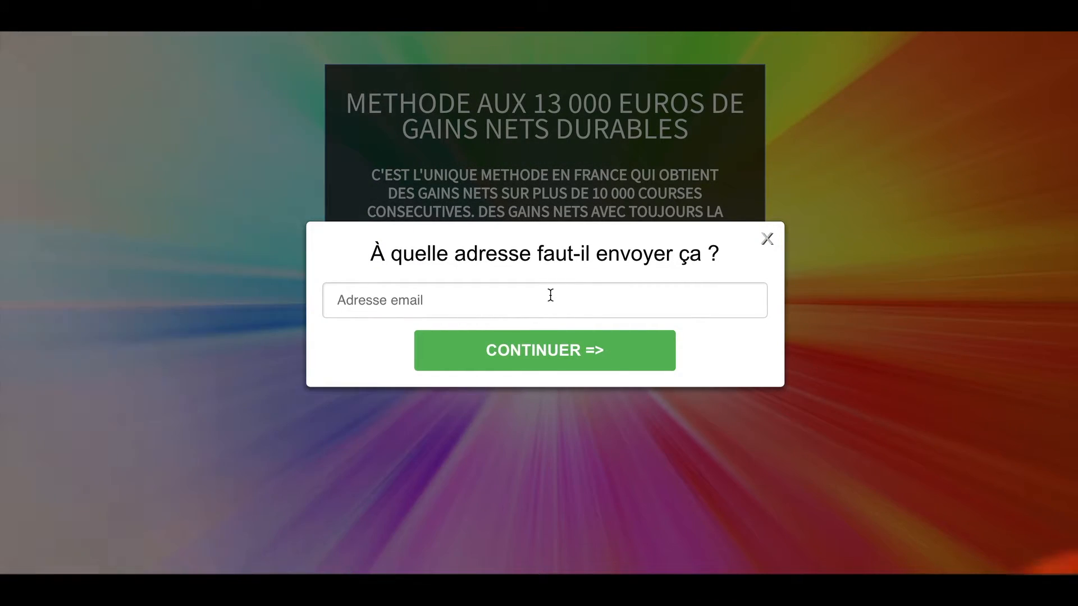
pyautogui.click(550, 295)
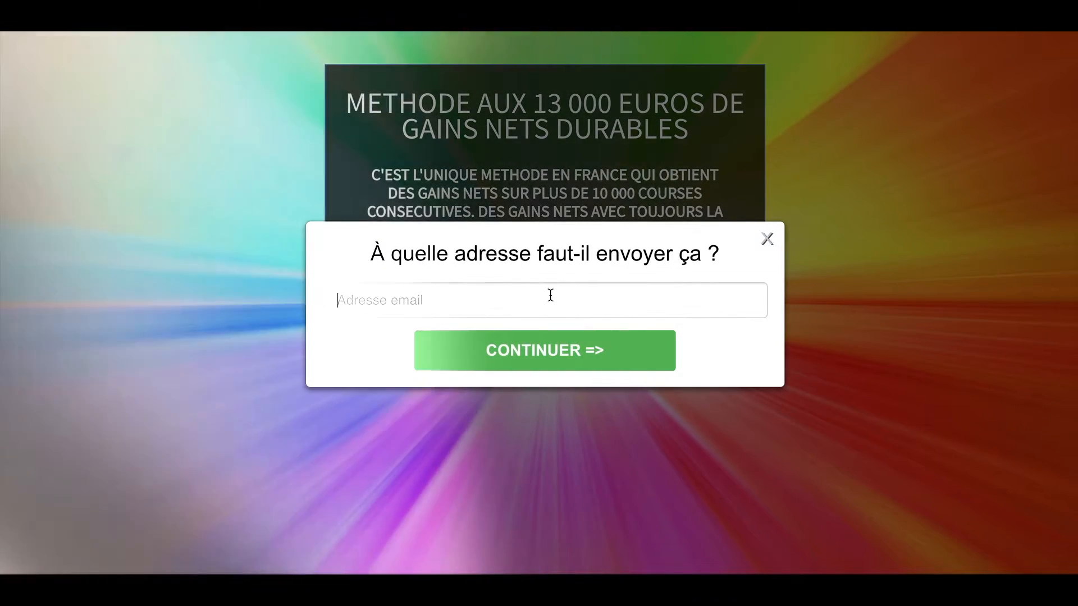
pyautogui.click(562, 351)
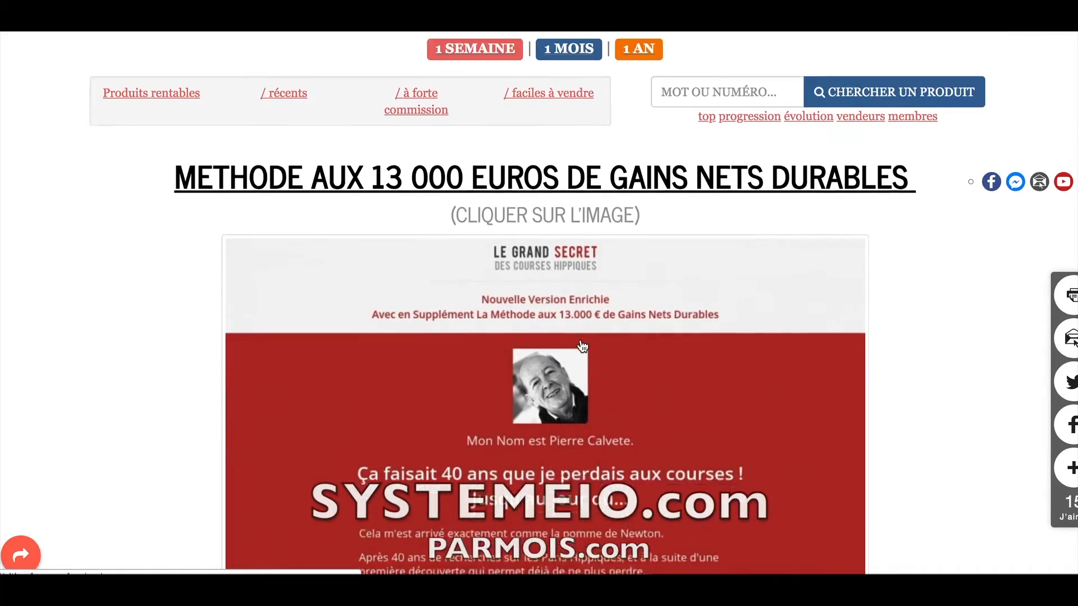
# Open the METHODE AUX 13 000 EUROS sales page from the product image and scroll down to the offer.
pyautogui.scroll(-5, 581, 344)
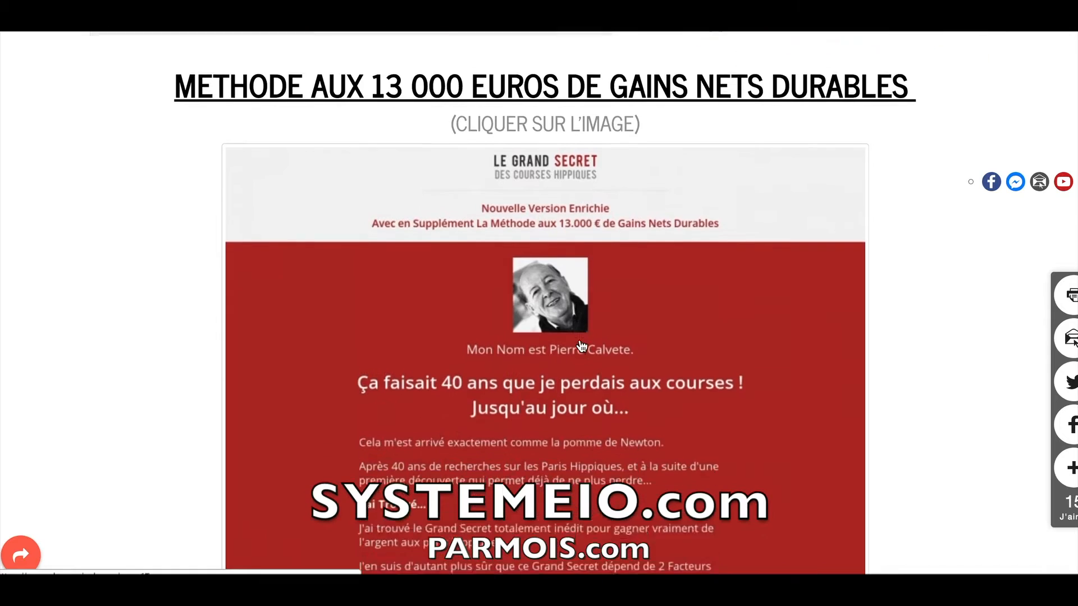
pyautogui.scroll(3, 581, 344)
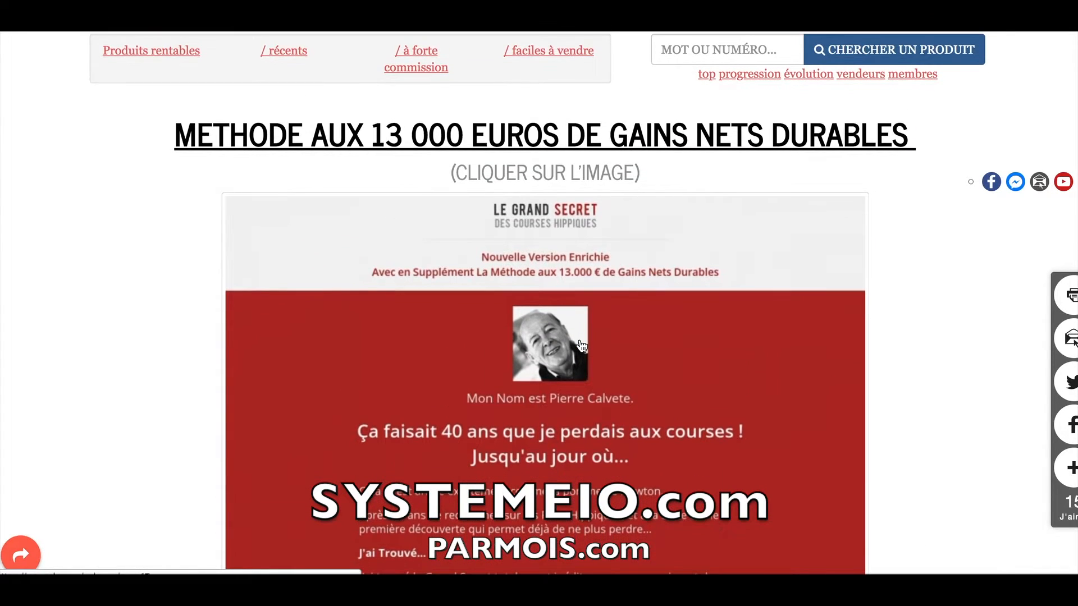
pyautogui.click(557, 344)
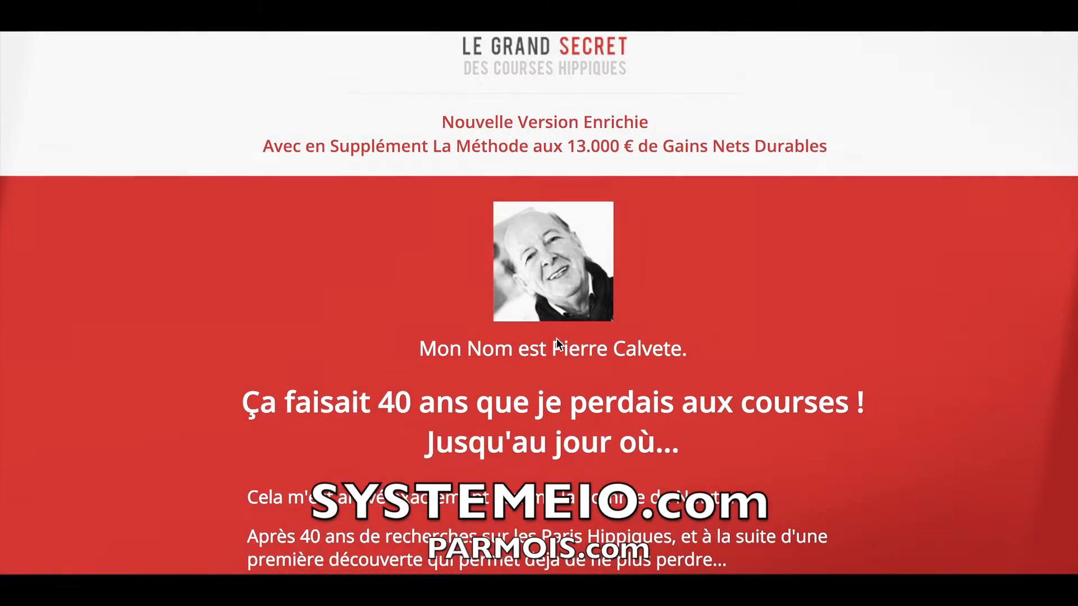
pyautogui.scroll(-20, 576, 349)
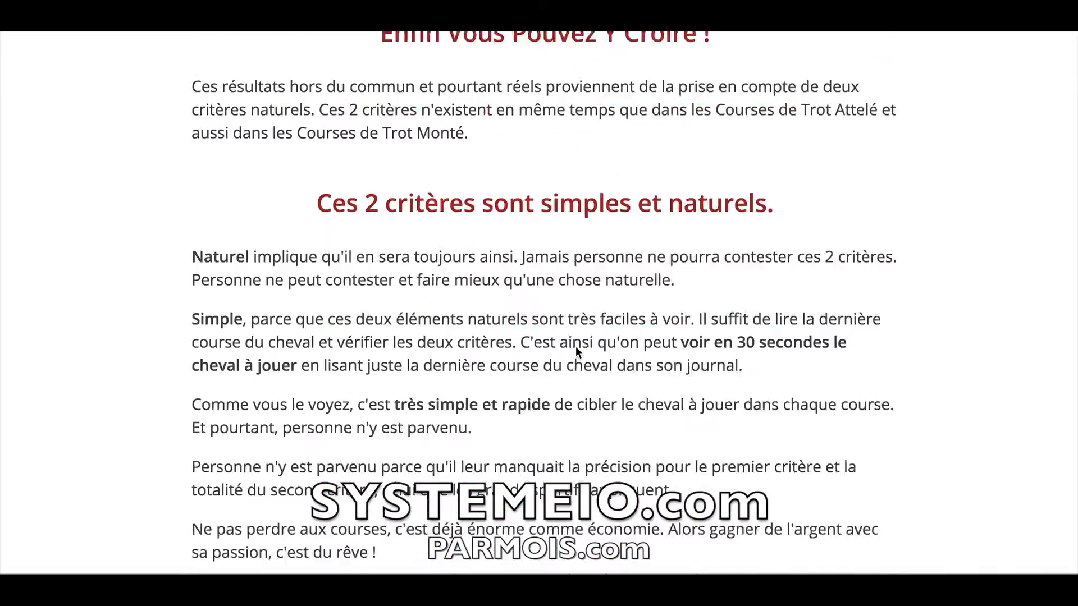
pyautogui.scroll(-20, 576, 349)
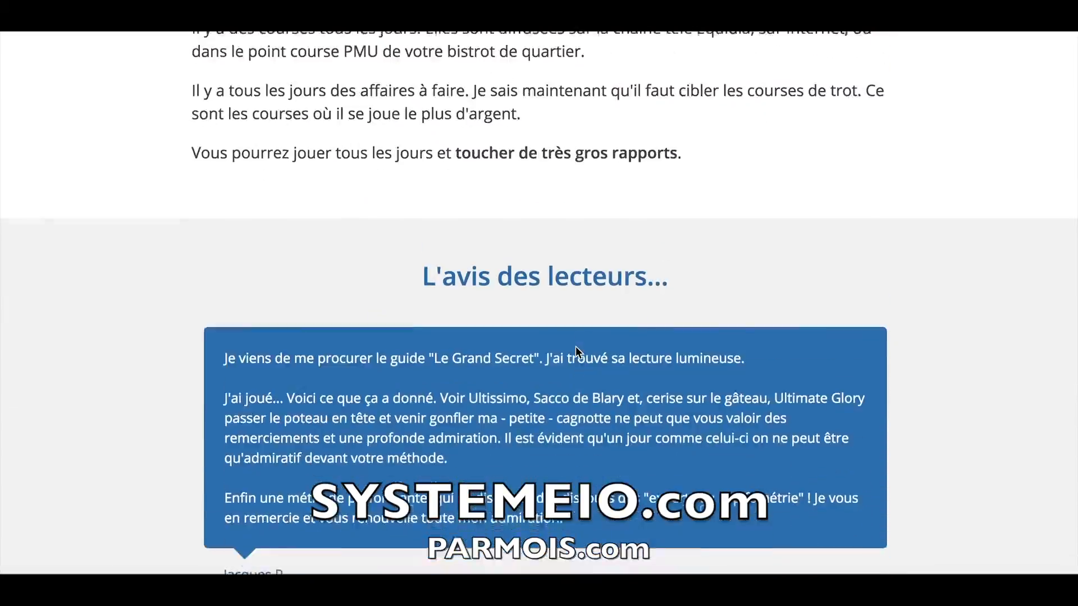
pyautogui.scroll(-20, 579, 352)
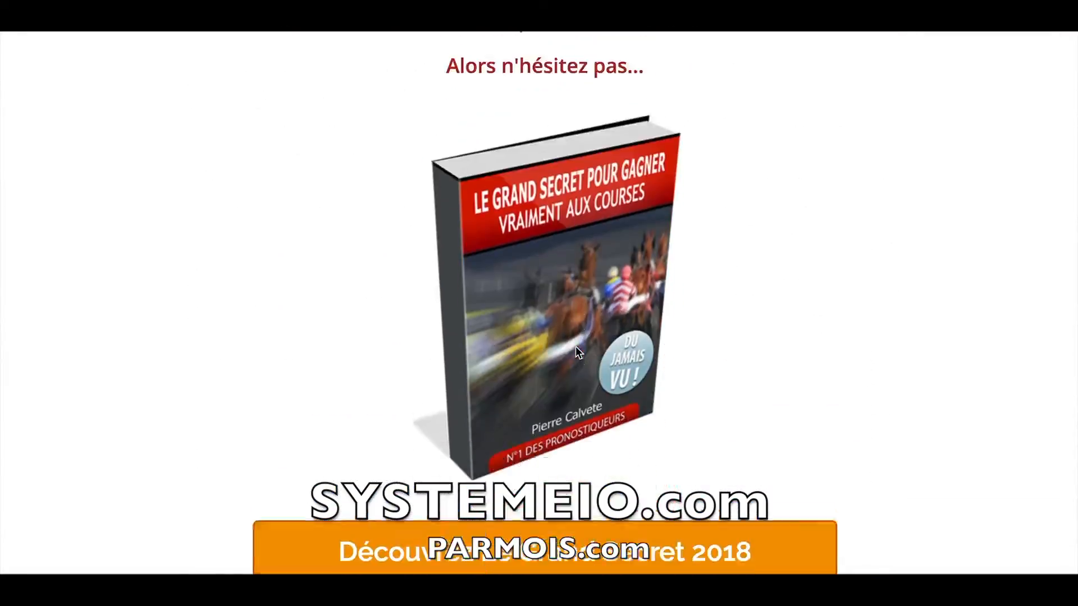
pyautogui.scroll(-20, 576, 350)
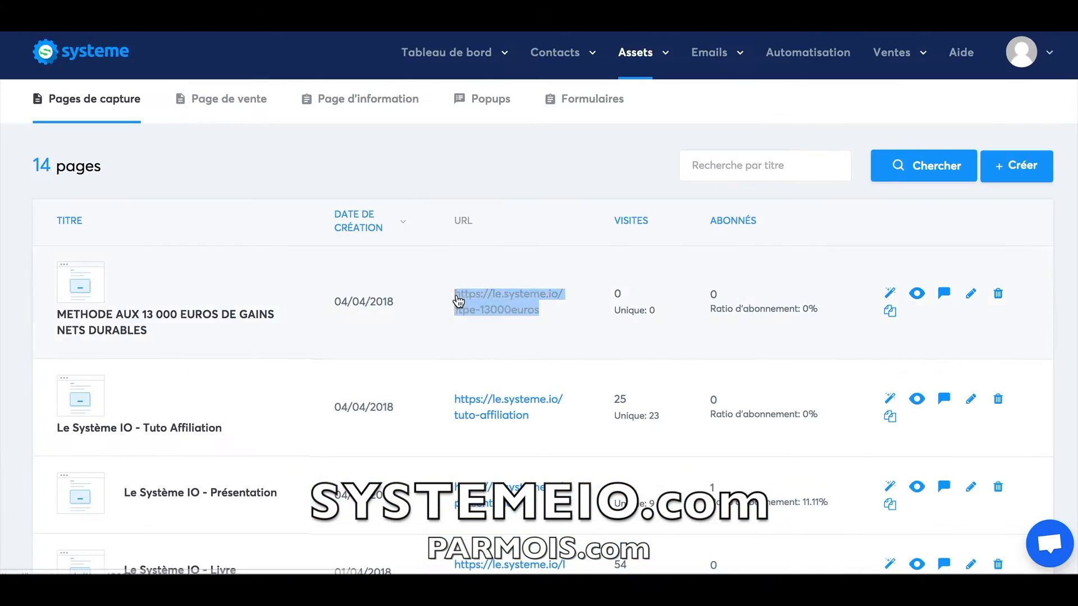
# Open the existing automation rule from the Automatisation menu for editing.
pyautogui.click(554, 316)
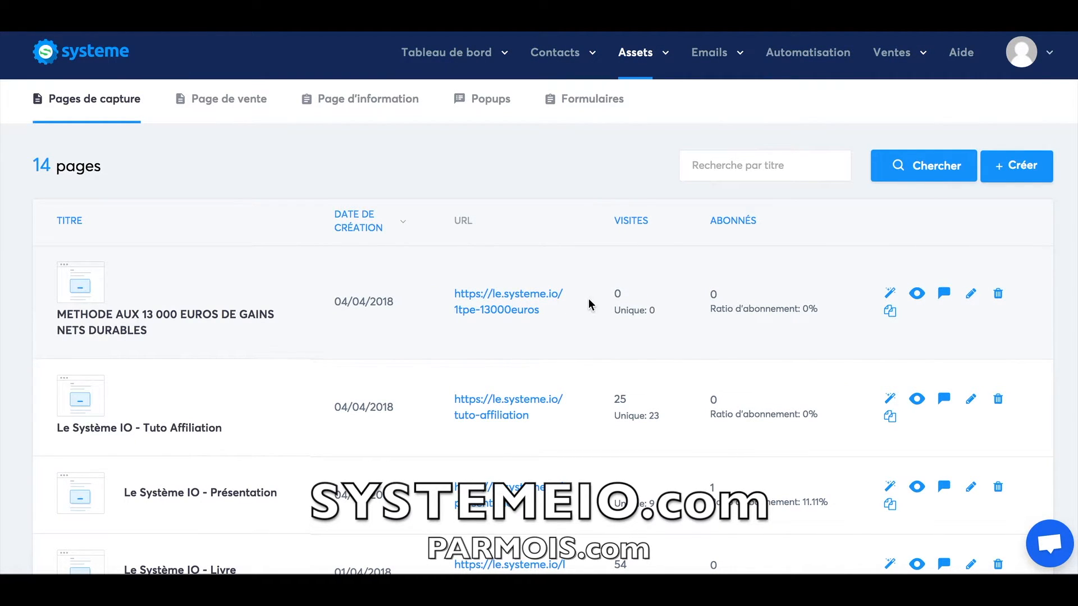
pyautogui.click(806, 59)
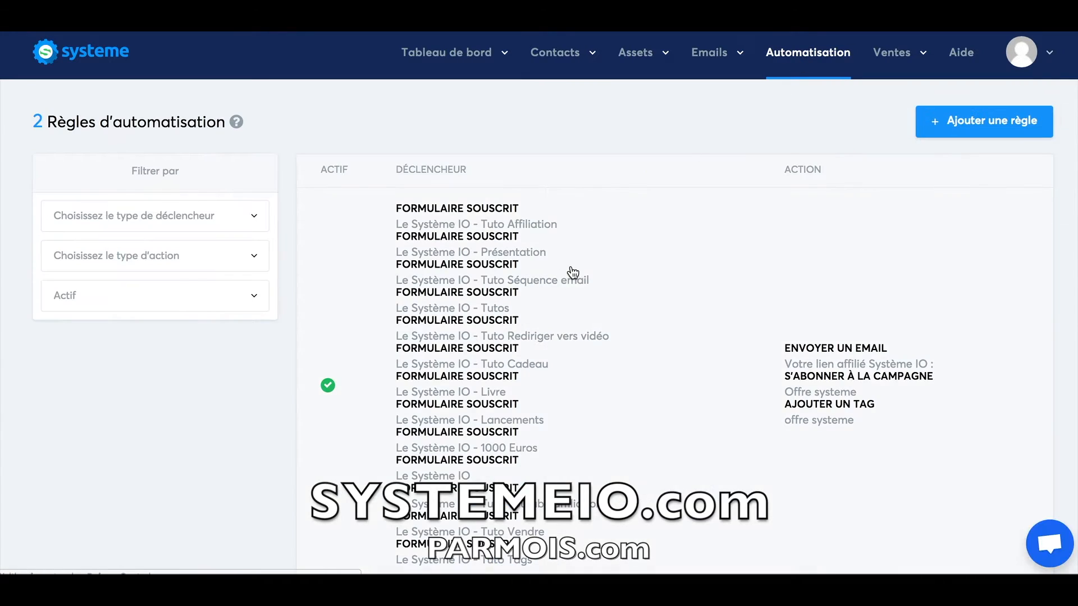
pyautogui.click(591, 256)
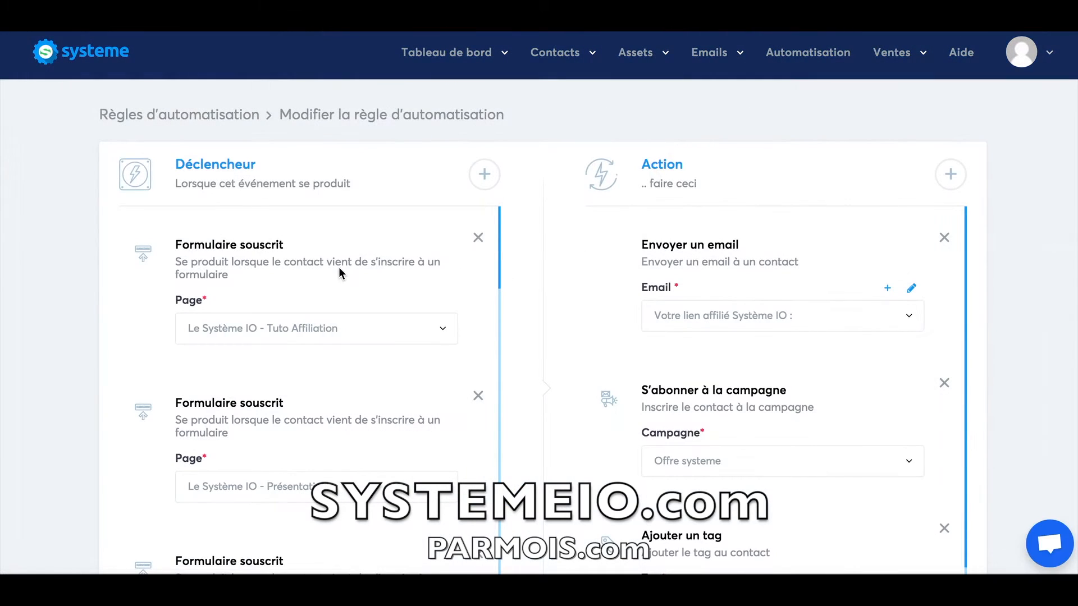
# Inspect the form-subscribed trigger's Page choices unchanged, then scroll through the email, campaign and tag actions.
pyautogui.moveTo(175, 244); pyautogui.dragTo(231, 277)
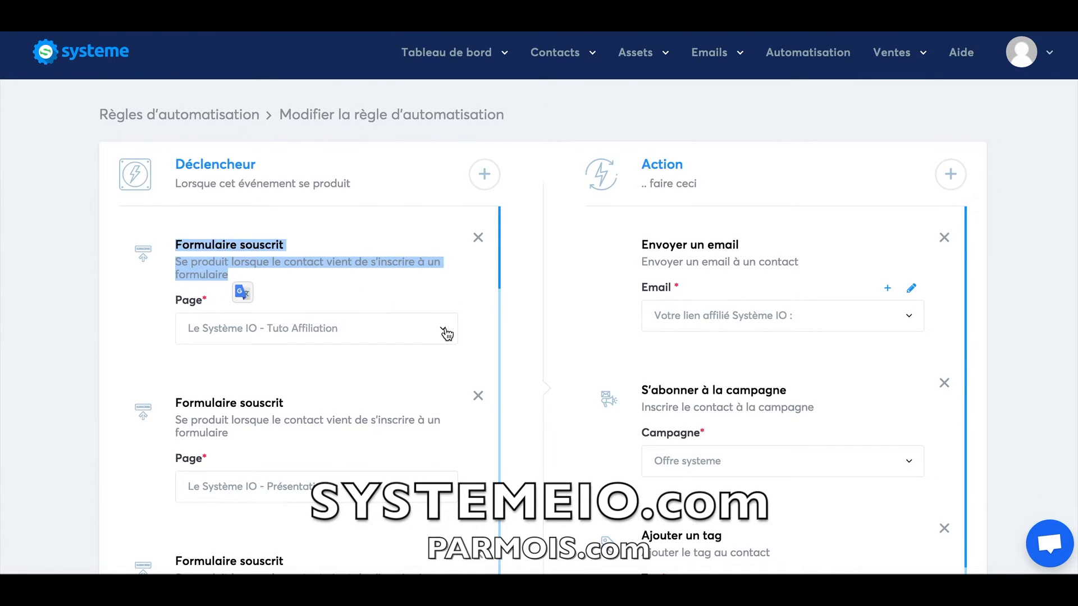
pyautogui.scroll(3, 393, 381)
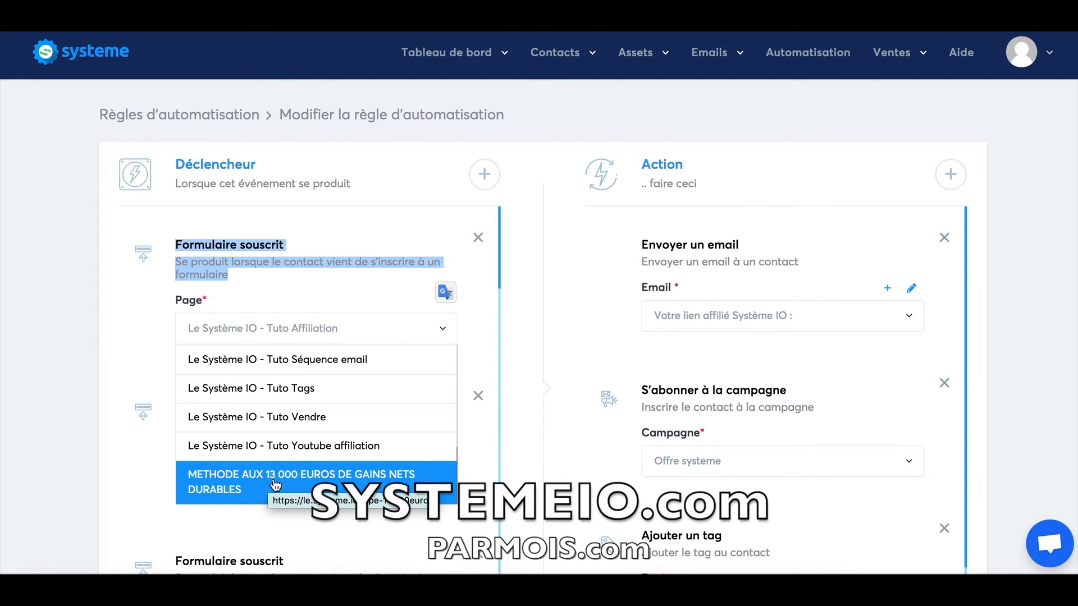
pyautogui.click(521, 269)
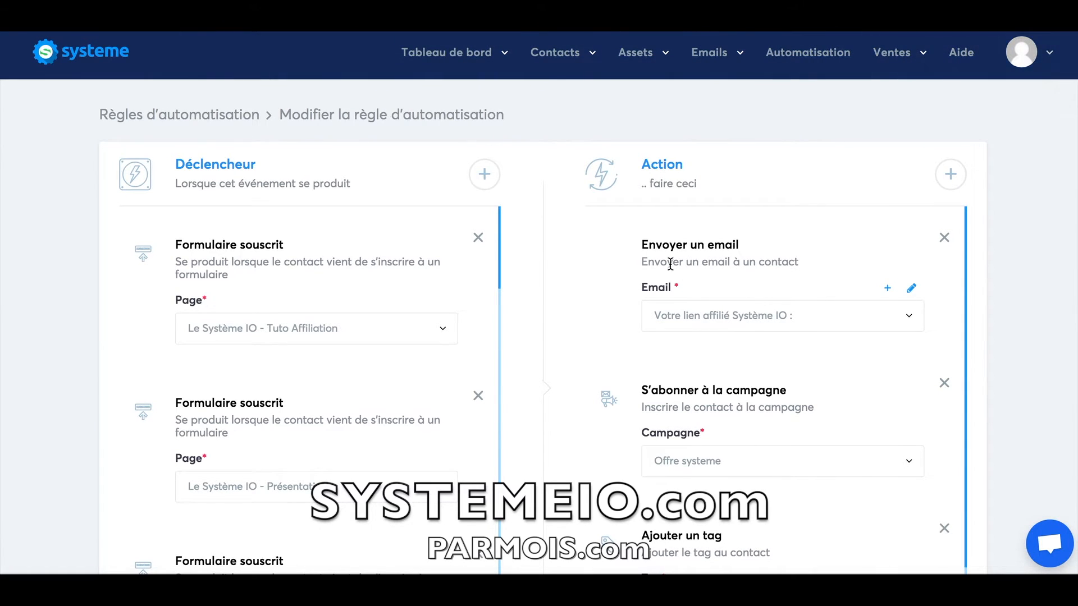
pyautogui.scroll(-1, 736, 249)
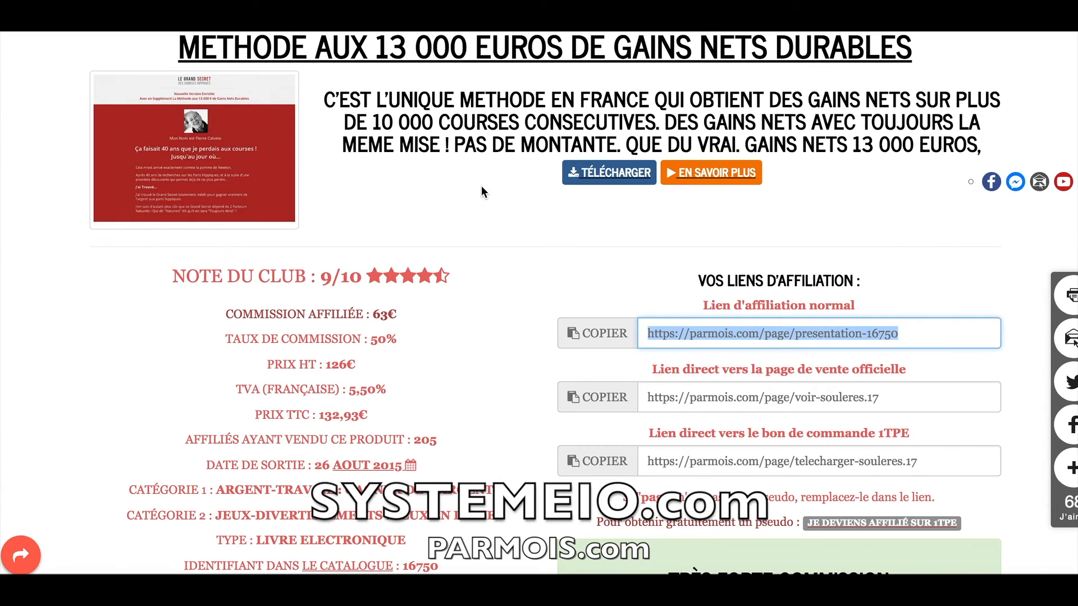
pyautogui.click(491, 218)
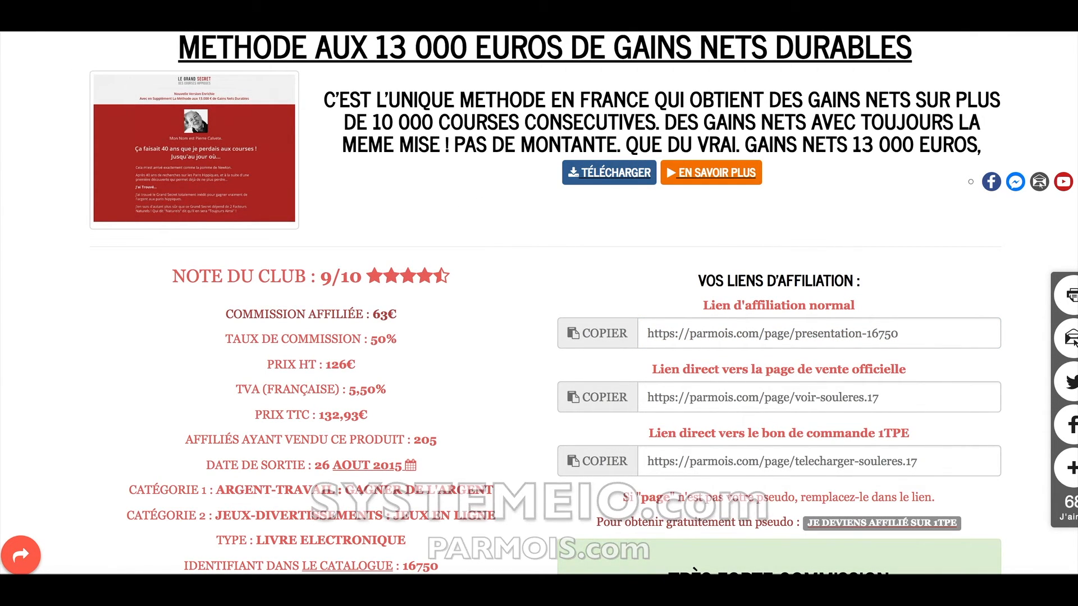